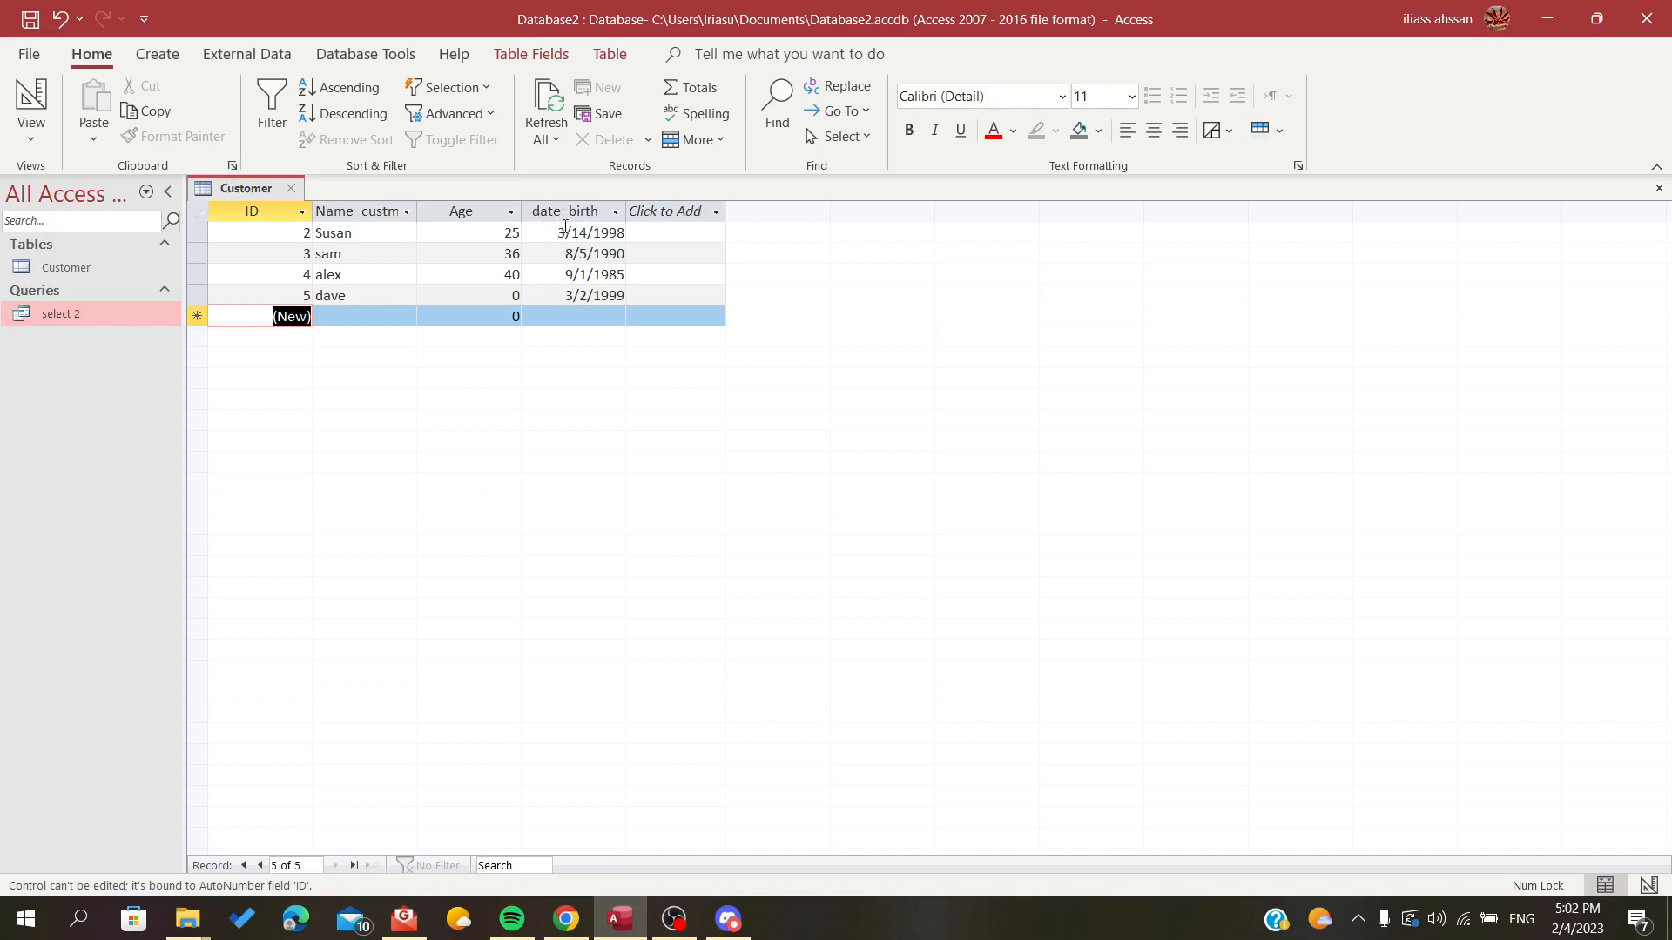
Create a new query in design view and add the Customer table to it
{"action": "left_click", "coordinate": [168, 62]}
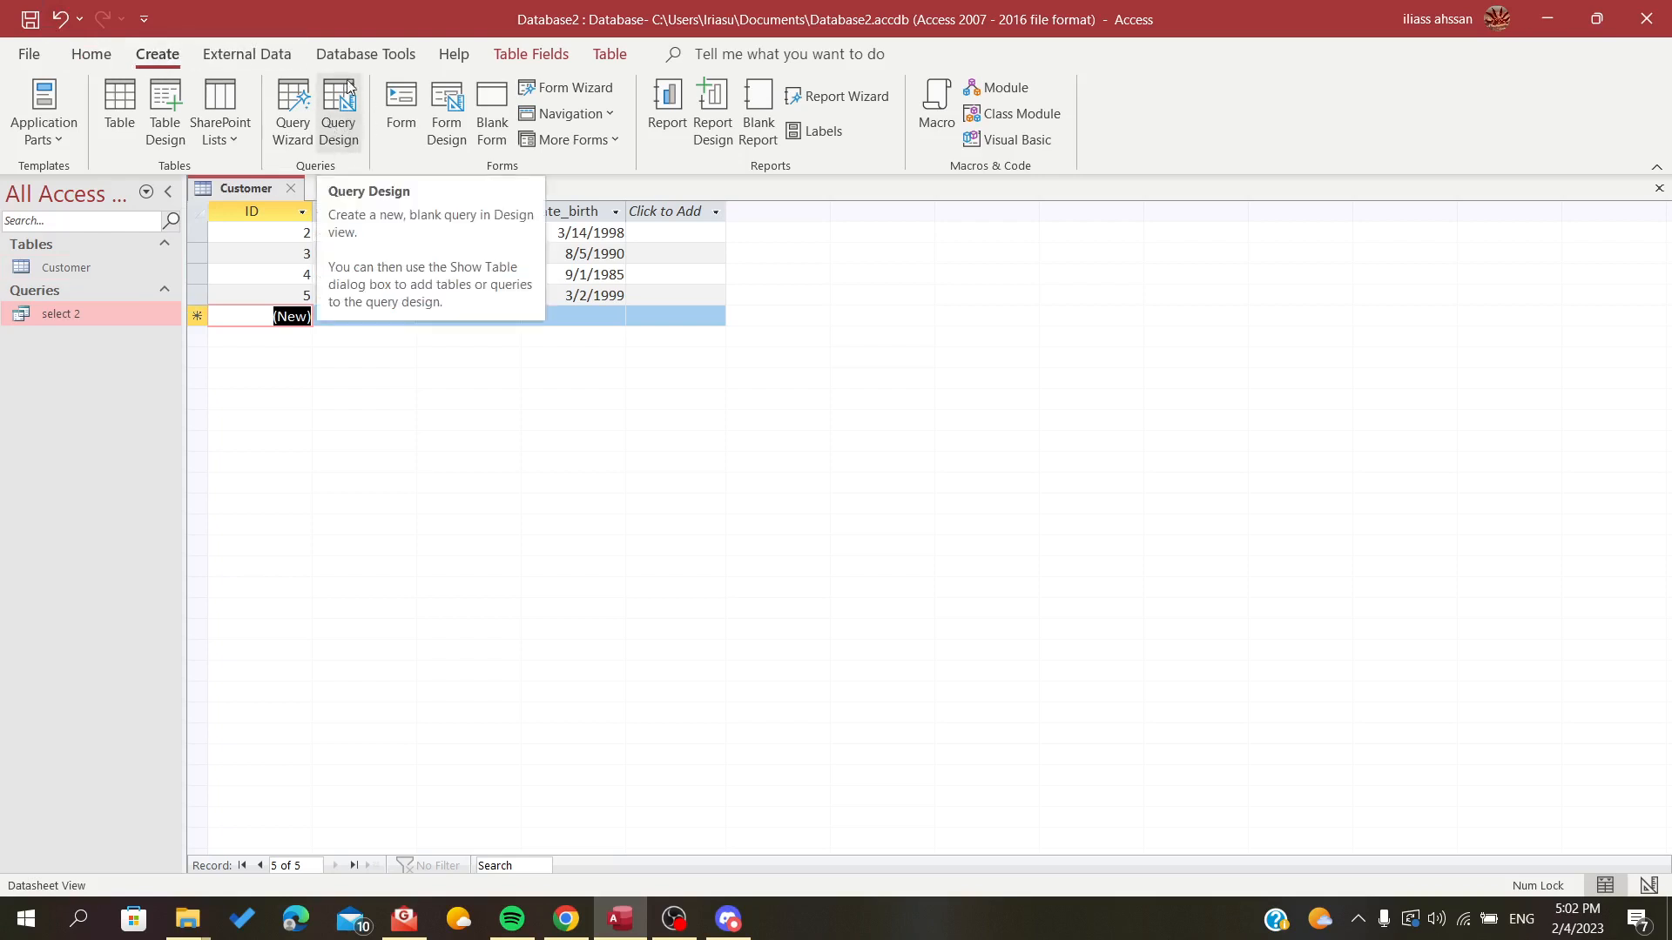
{"action": "left_click", "coordinate": [338, 129]}
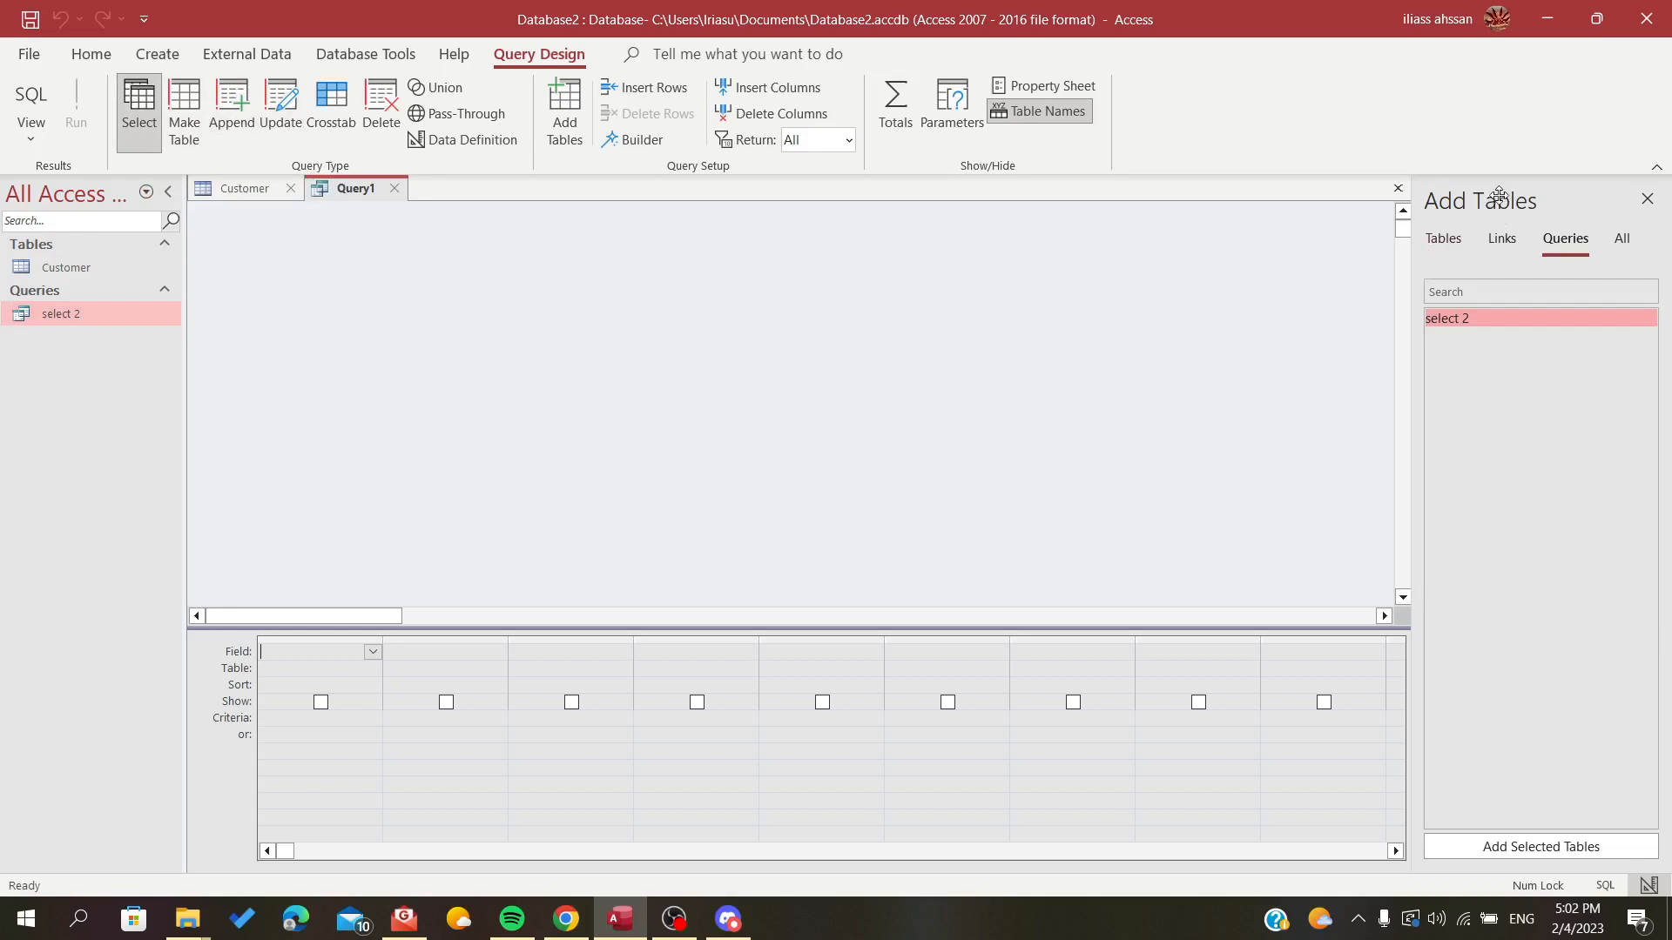
{"action": "left_click", "coordinate": [1443, 244]}
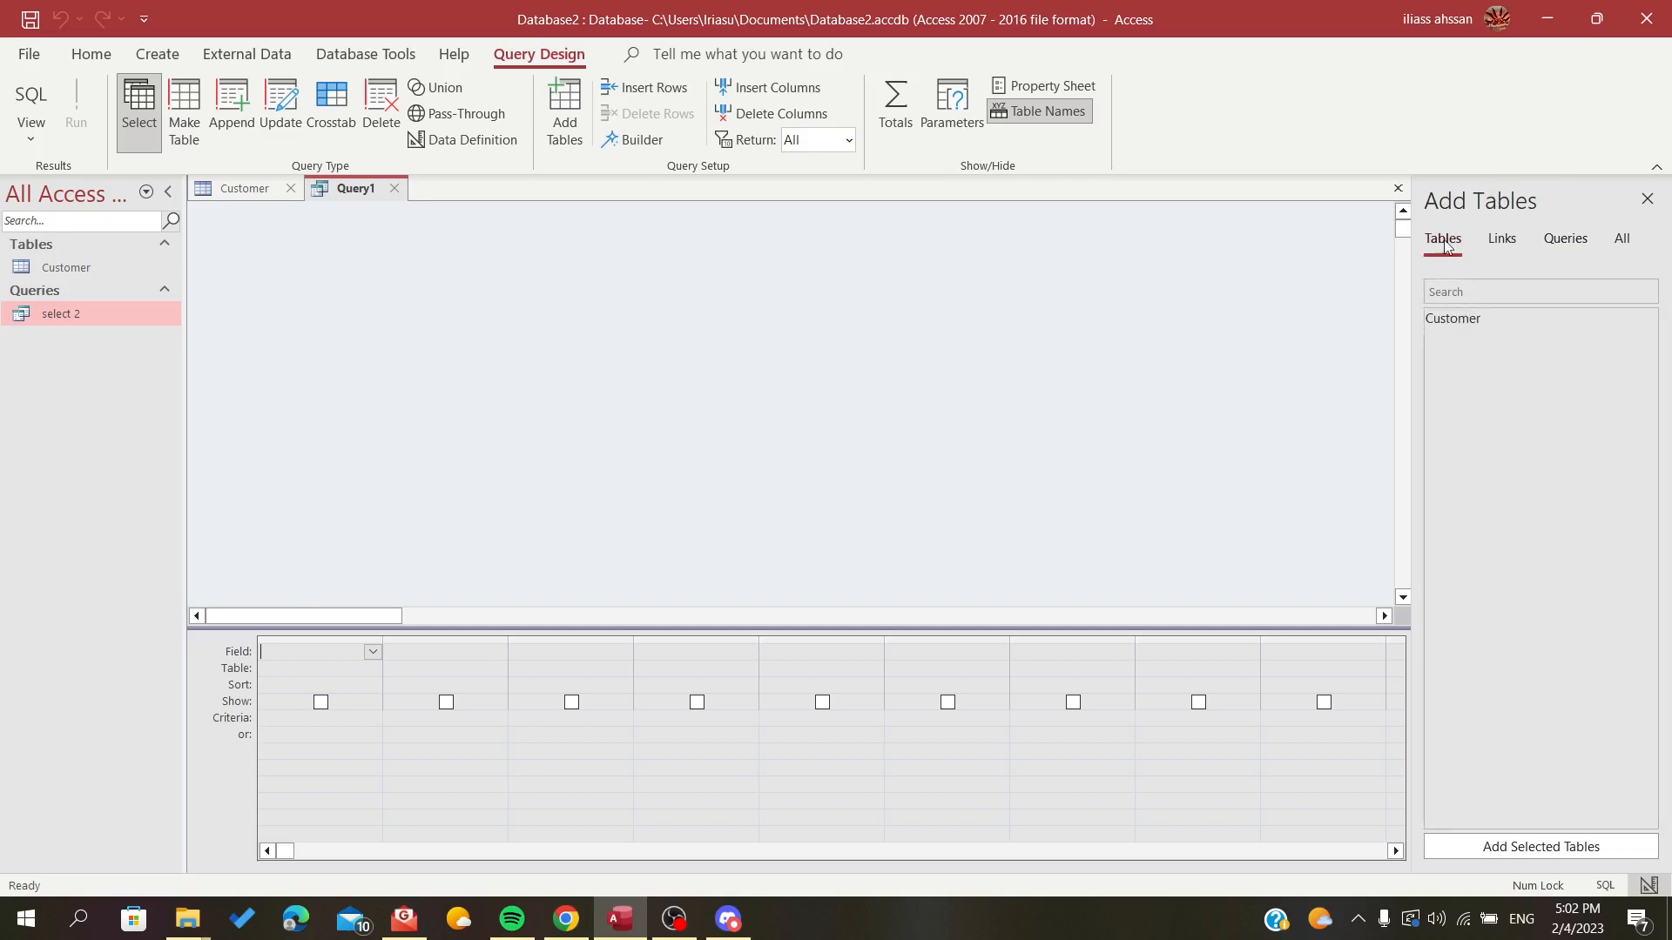
{"action": "left_click", "coordinate": [1454, 319]}
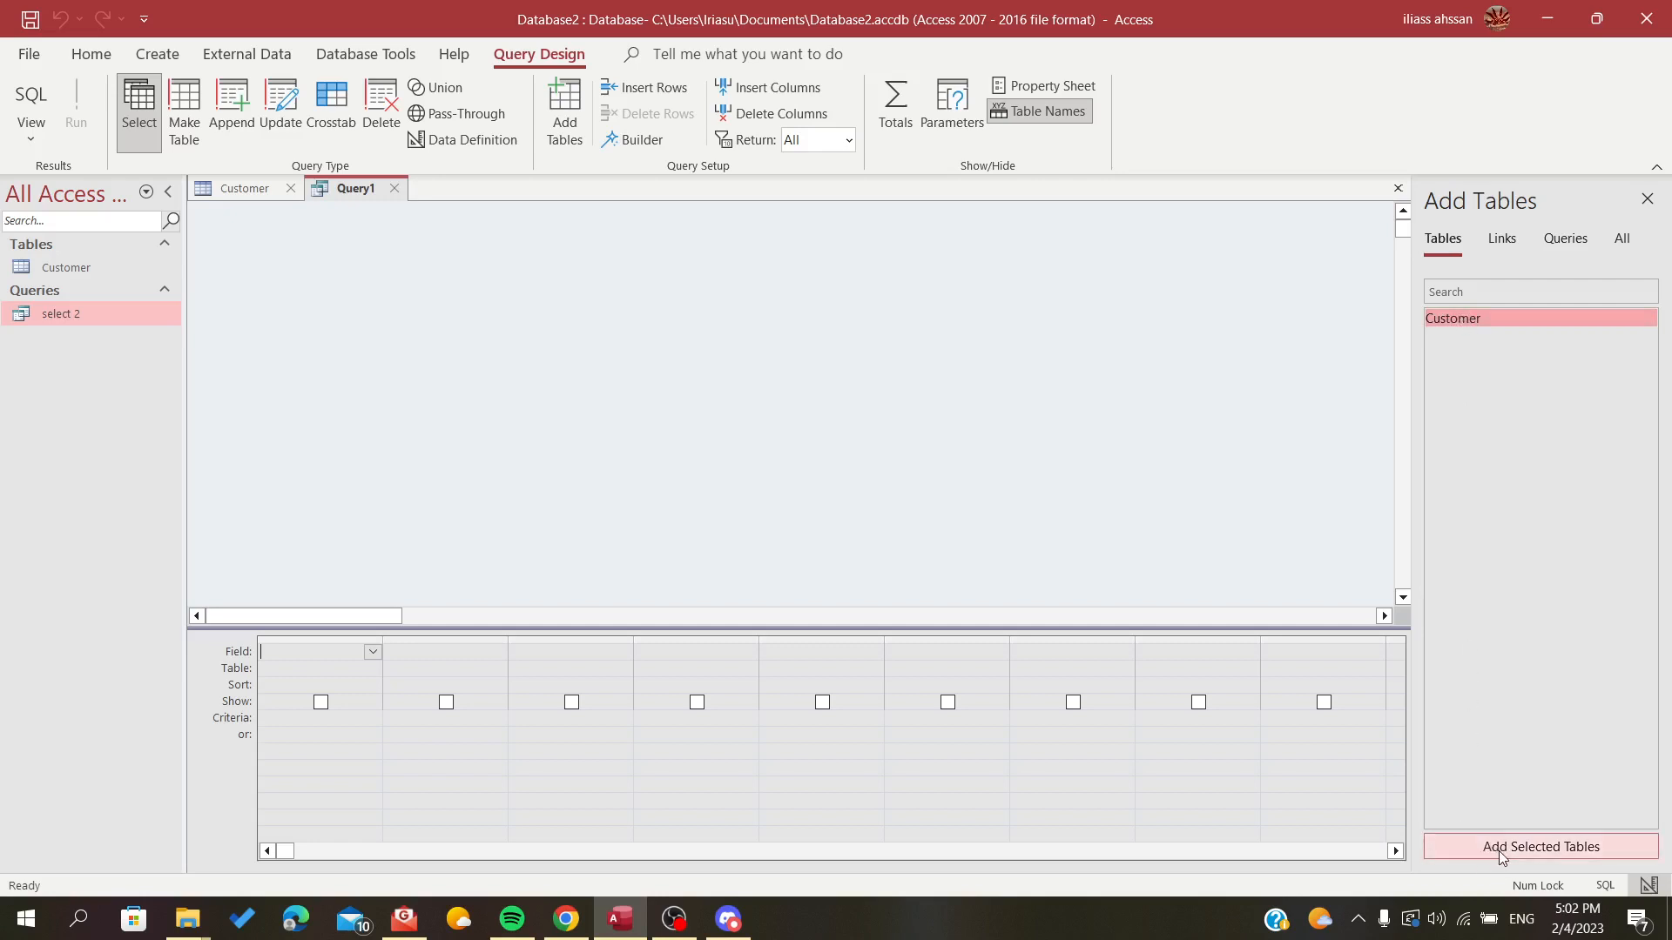
{"action": "double_click", "coordinate": [1429, 321]}
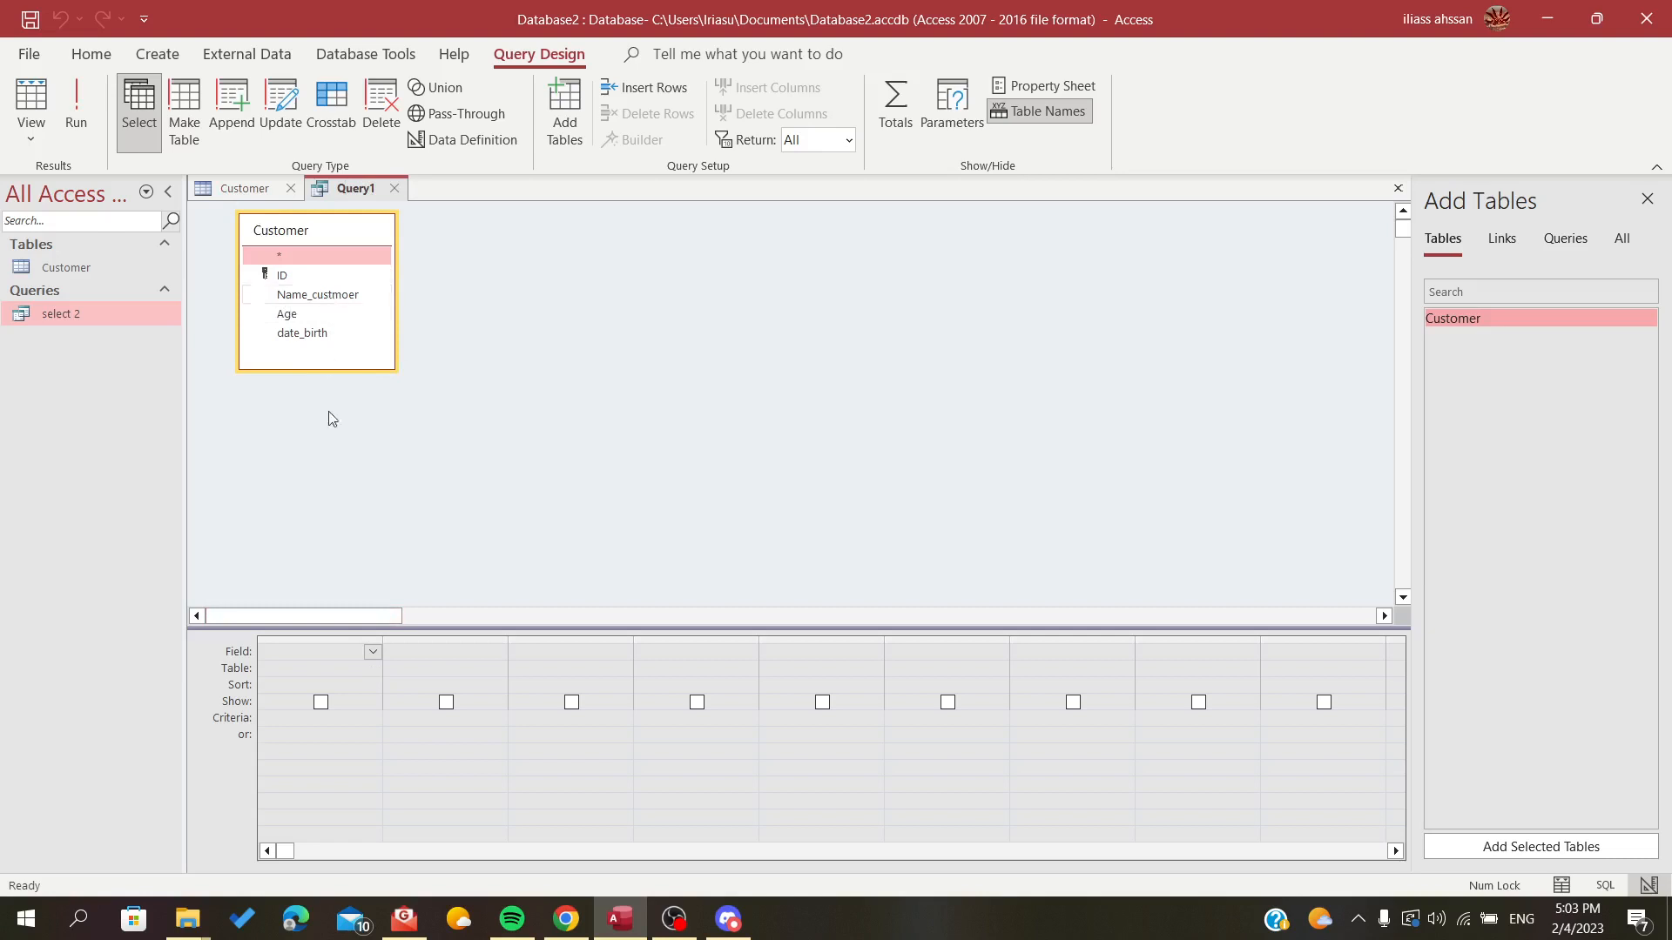
Add the Name_custmoer and date_birth fields to the query grid, and exclude date_birth from the displayed results
{"action": "left_click", "coordinate": [373, 652]}
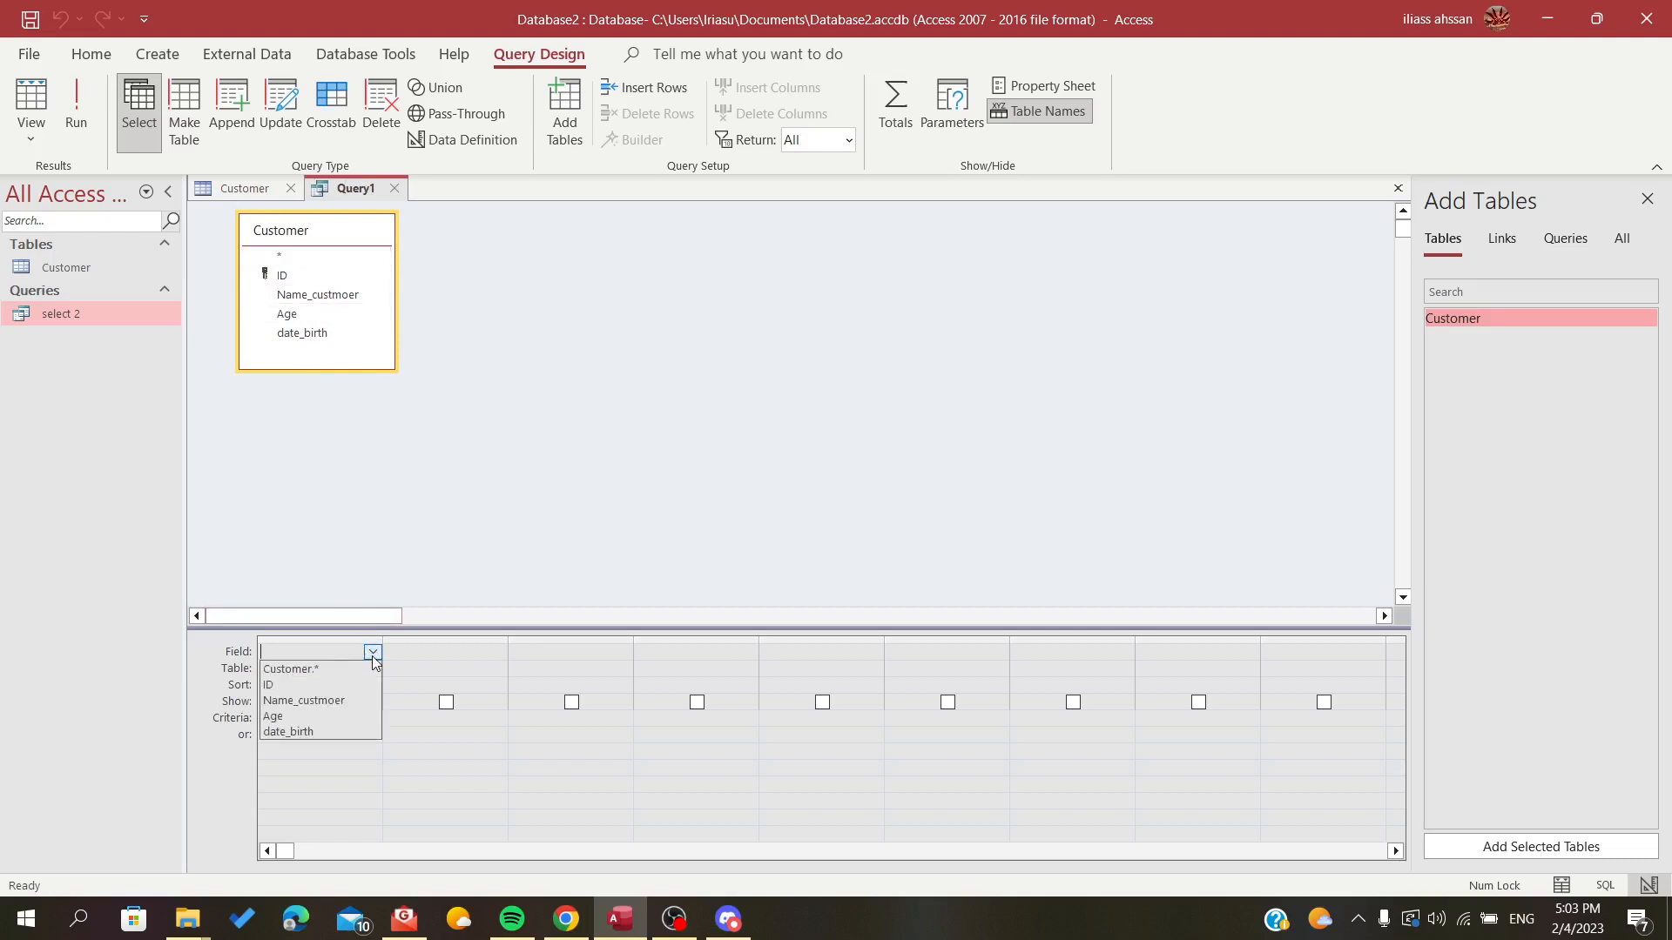
{"action": "left_click", "coordinate": [309, 705]}
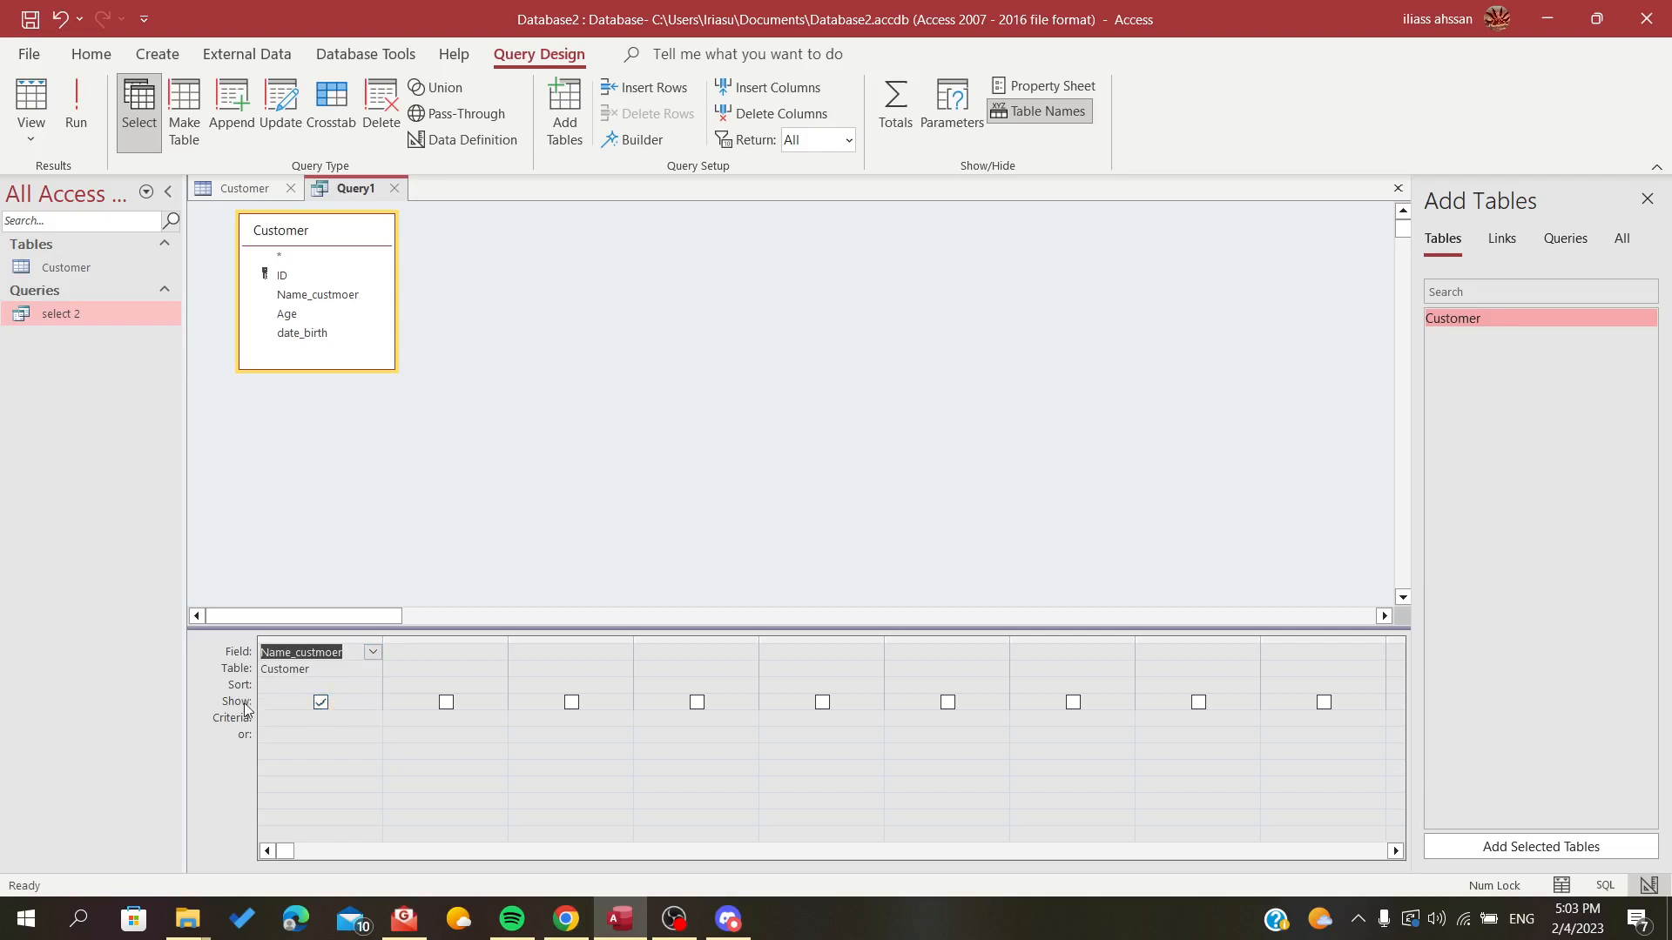
{"action": "left_click", "coordinate": [498, 653]}
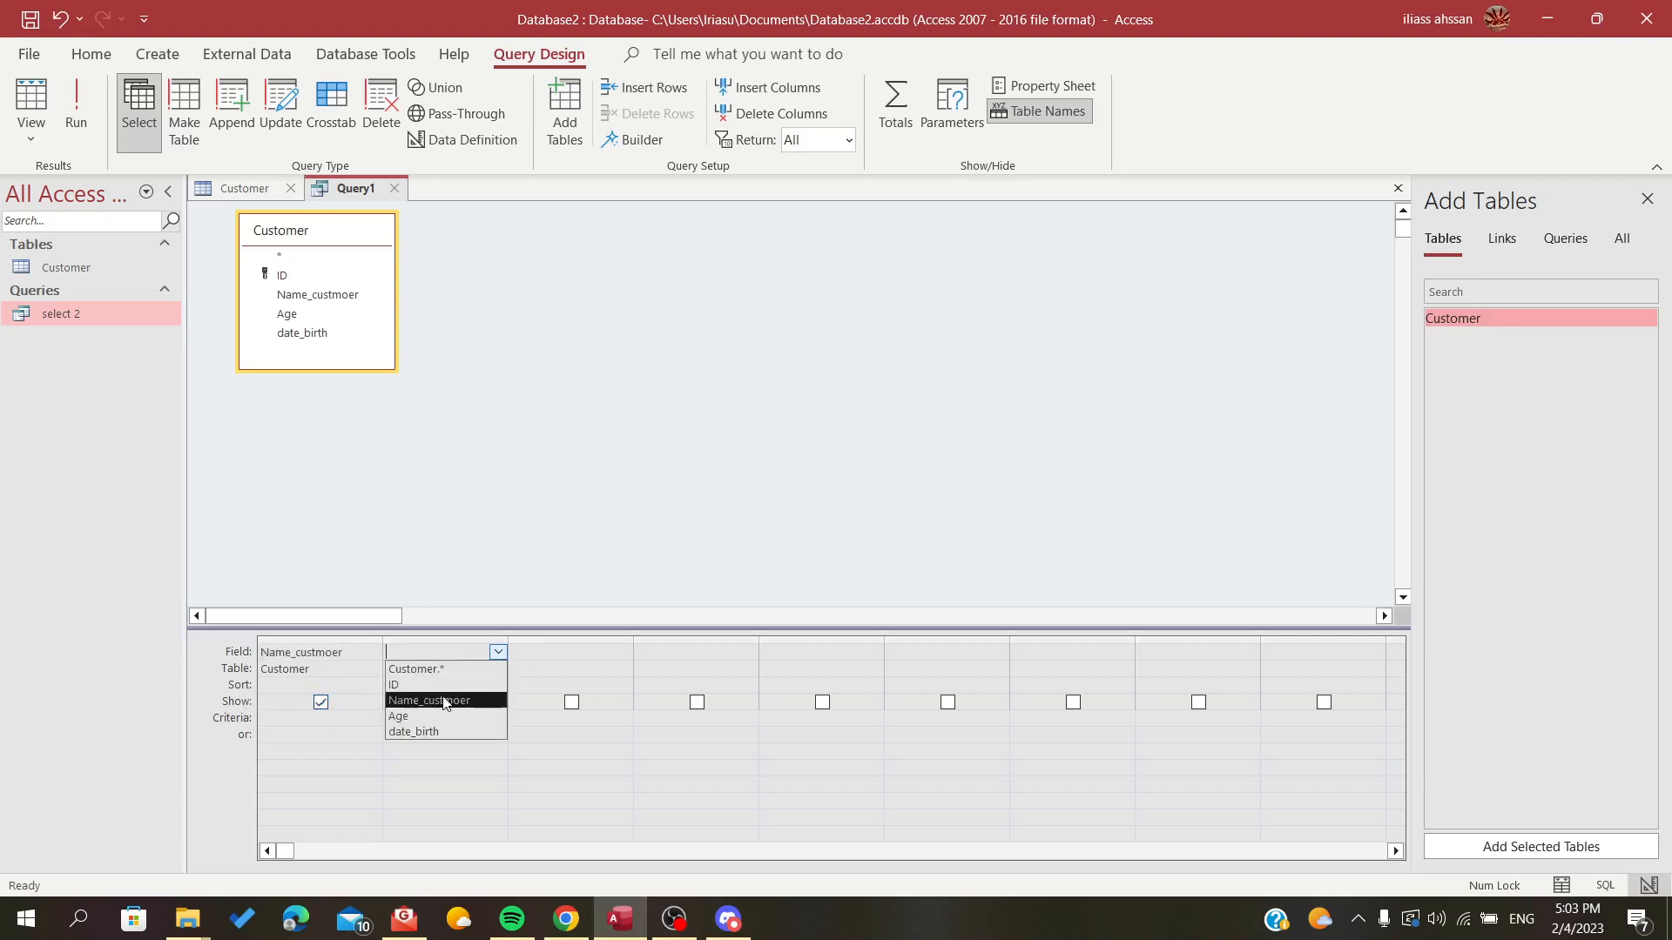
{"action": "left_click", "coordinate": [422, 731]}
{"action": "left_click", "coordinate": [442, 701]}
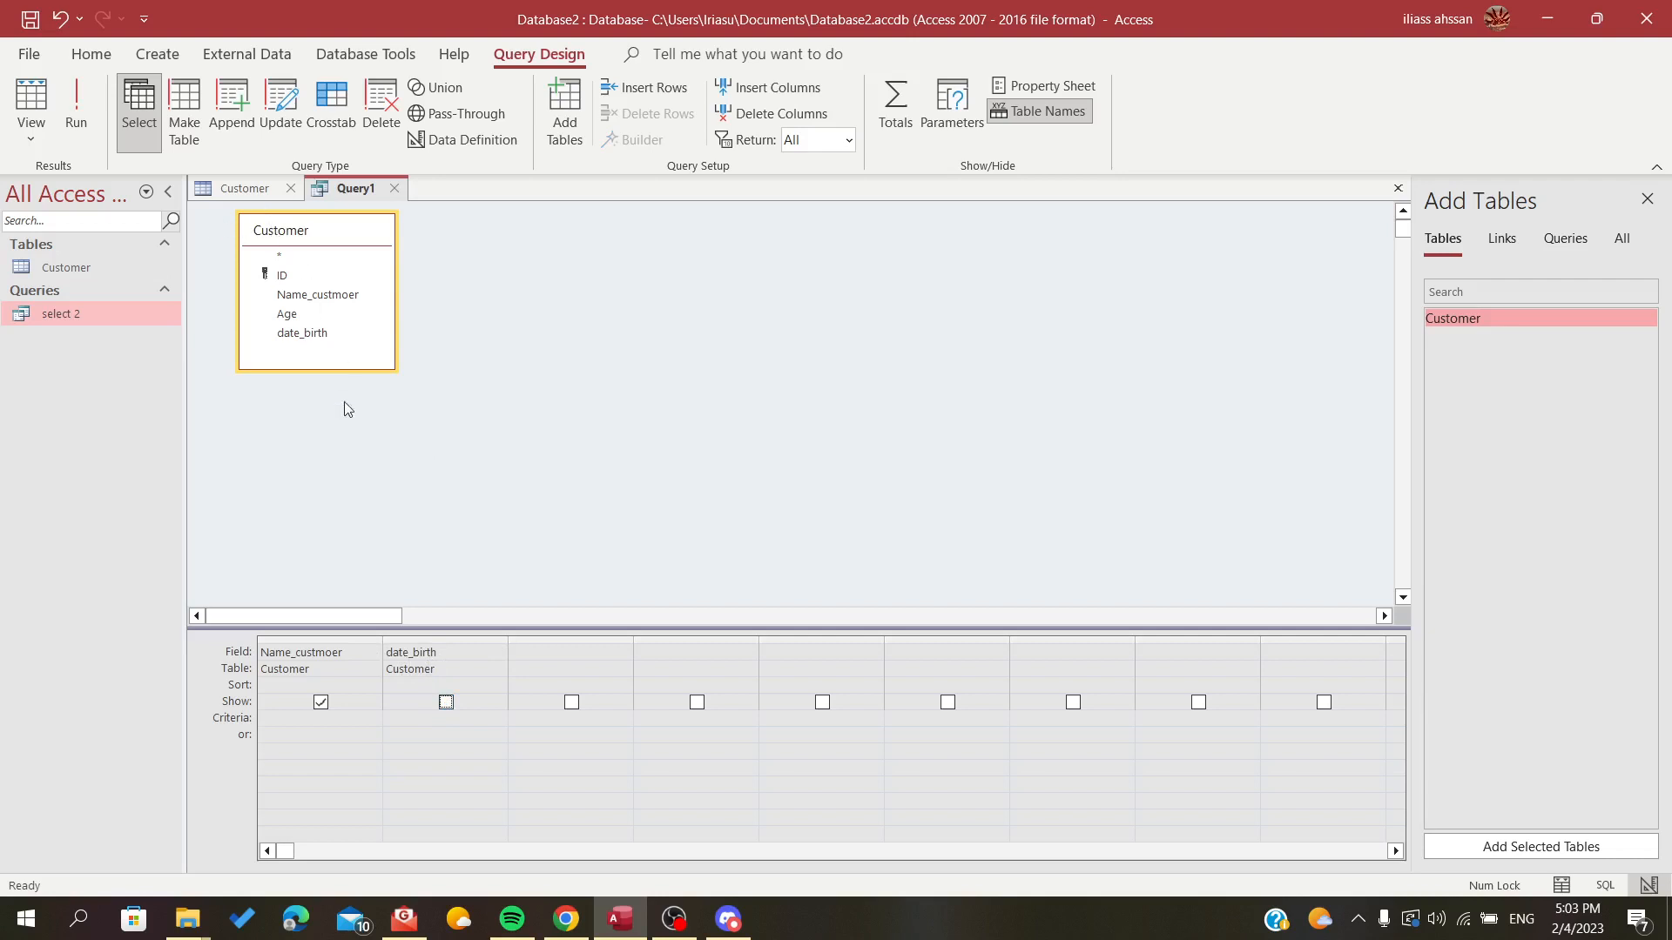
Review the date_birth values in the Customer table and return to the query design
{"action": "left_click", "coordinate": [246, 189]}
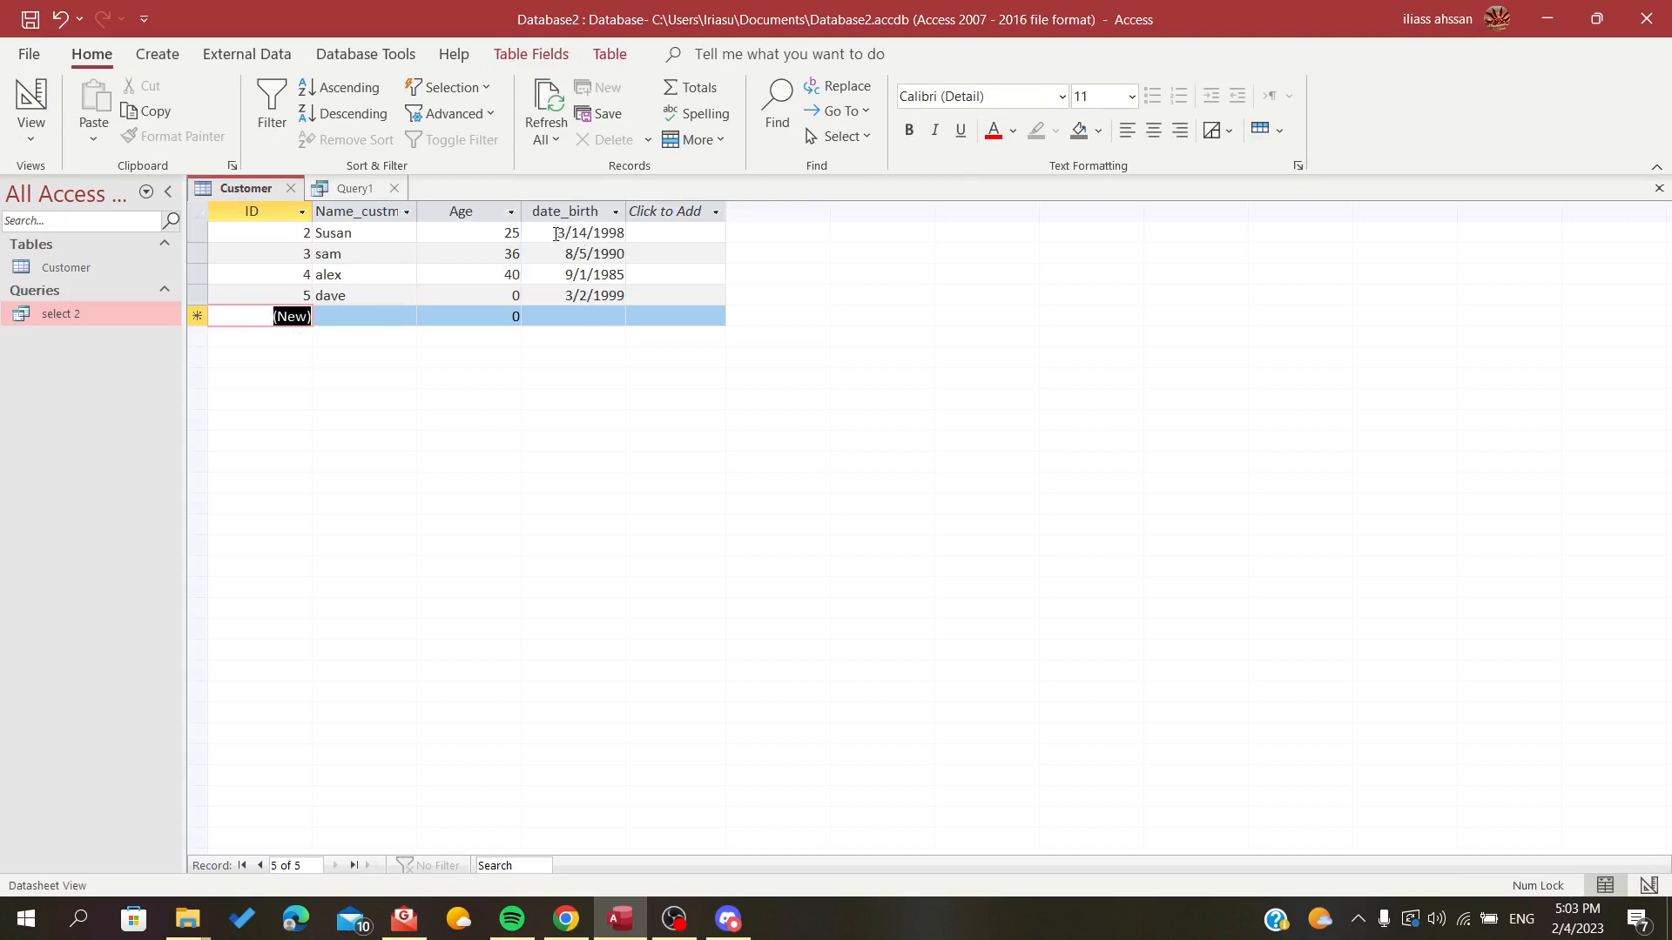
{"action": "left_click_drag", "start_coordinate": [557, 234], "coordinate": [621, 236]}
{"action": "left_click", "coordinate": [595, 254]}
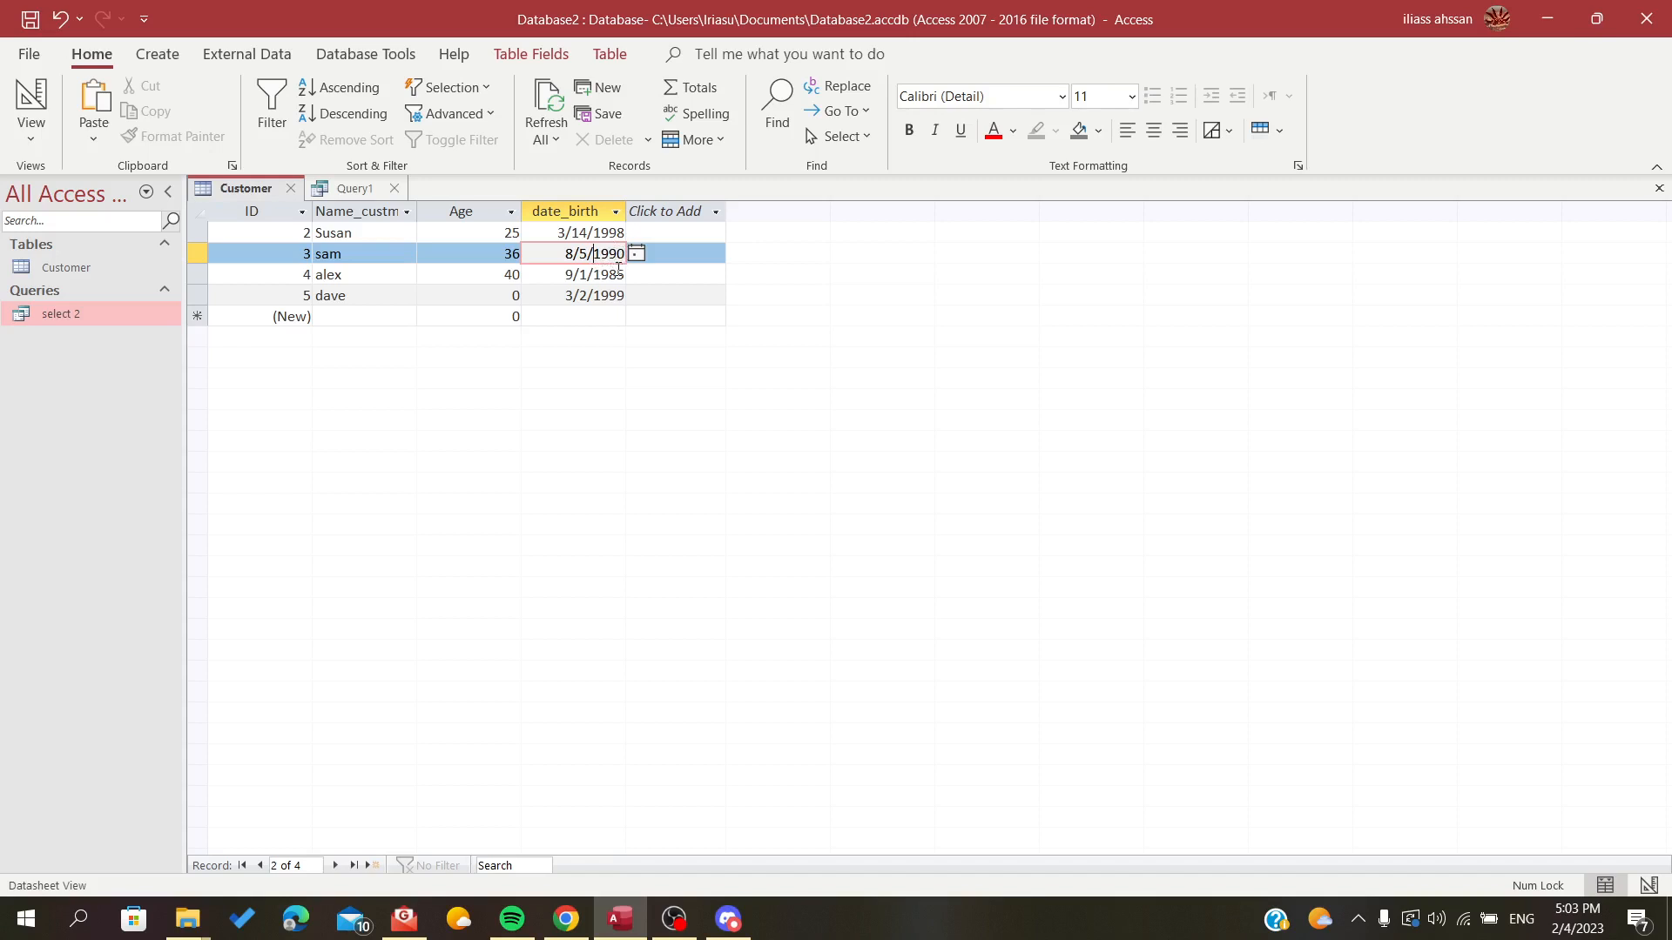
{"action": "left_click", "coordinate": [357, 188]}
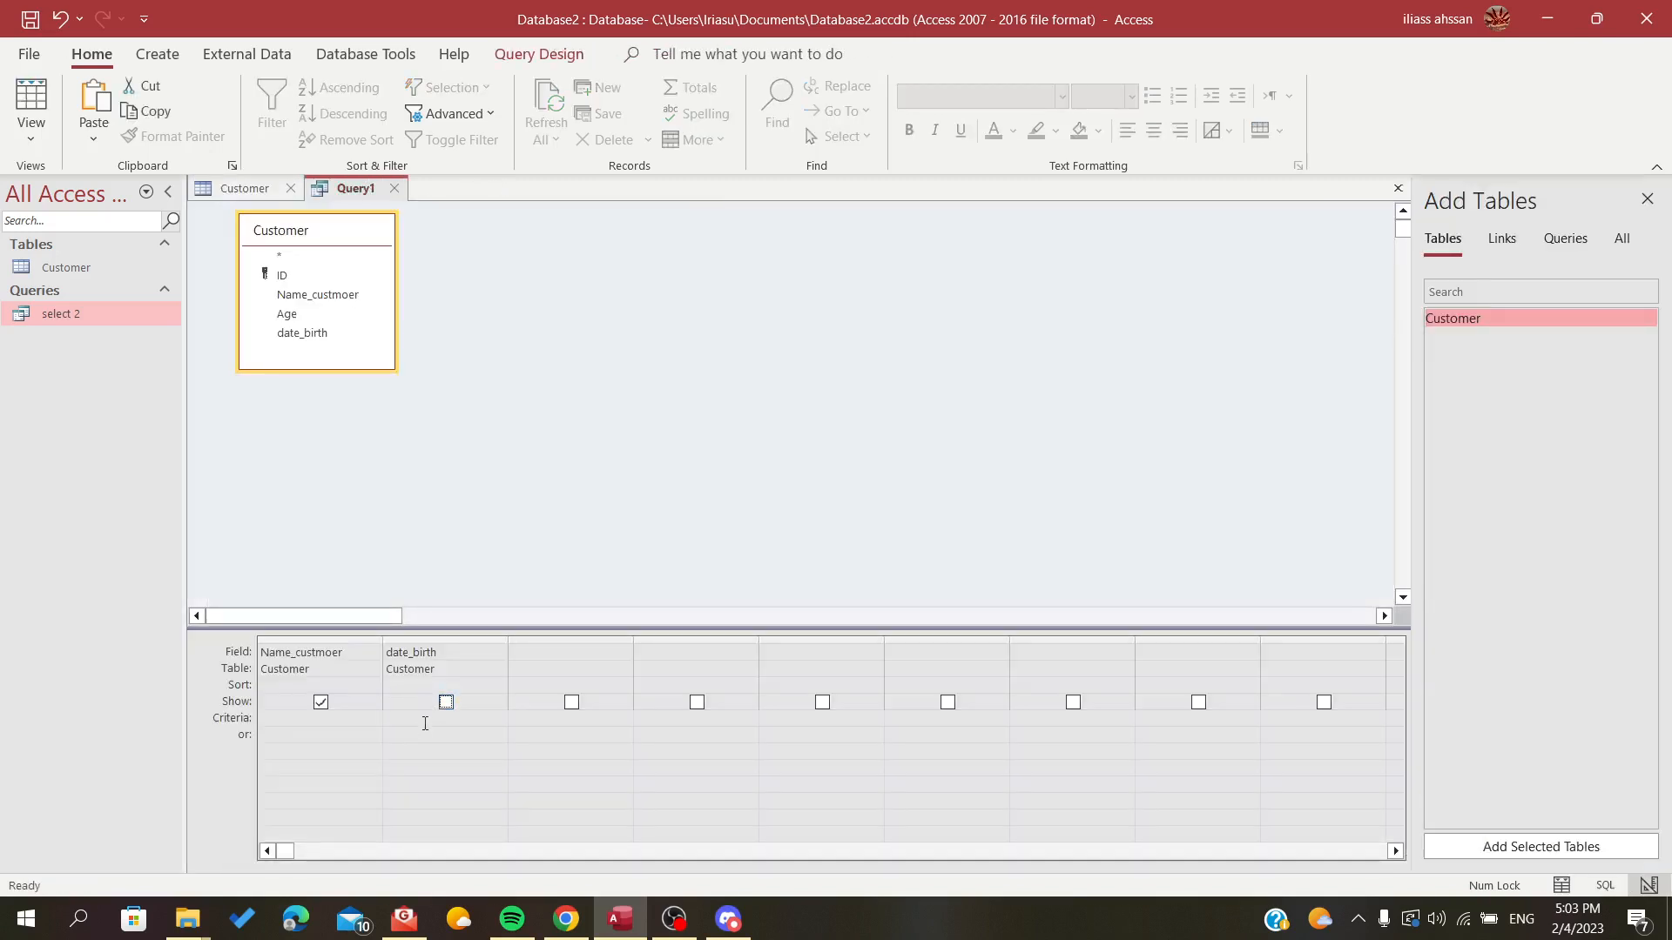
Enter >#1/1/1990 as the criterion for the date_birth field and try to run the query
{"action": "left_click", "coordinate": [418, 725]}
{"action": "type", "text": ">"}
{"action": "type", "text": "#1/1/1990"}
{"action": "left_click_drag", "start_coordinate": [448, 720], "coordinate": [383, 718]}
{"action": "left_click", "coordinate": [489, 715]}
{"action": "left_click", "coordinate": [527, 54]}
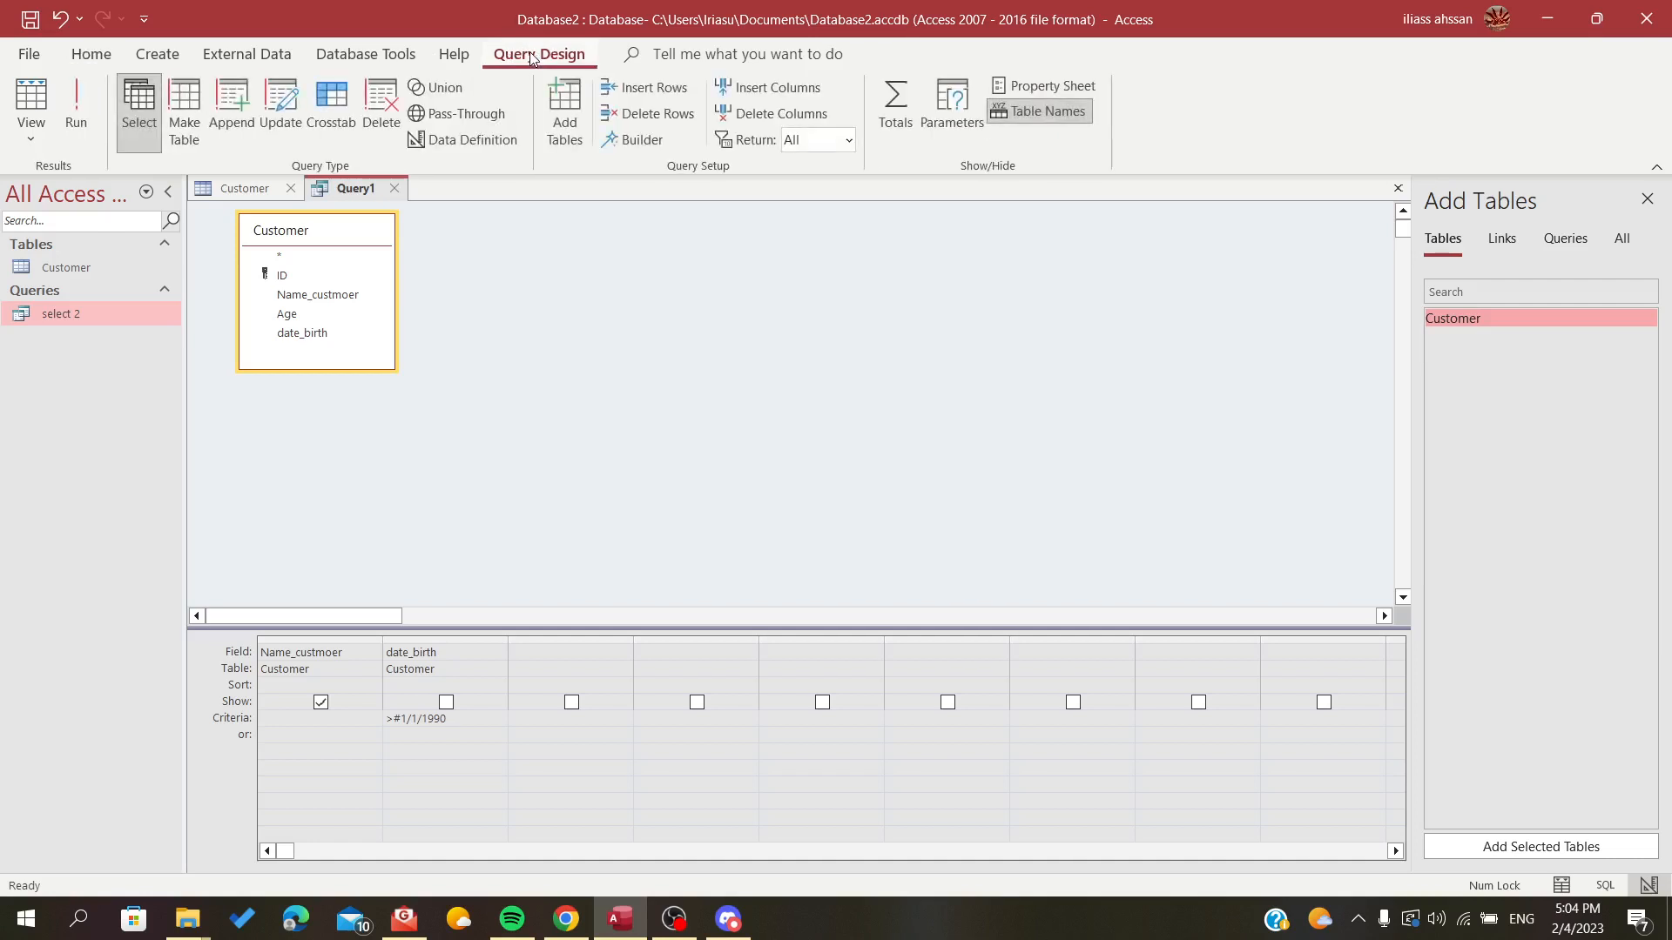
{"action": "left_click", "coordinate": [70, 103]}
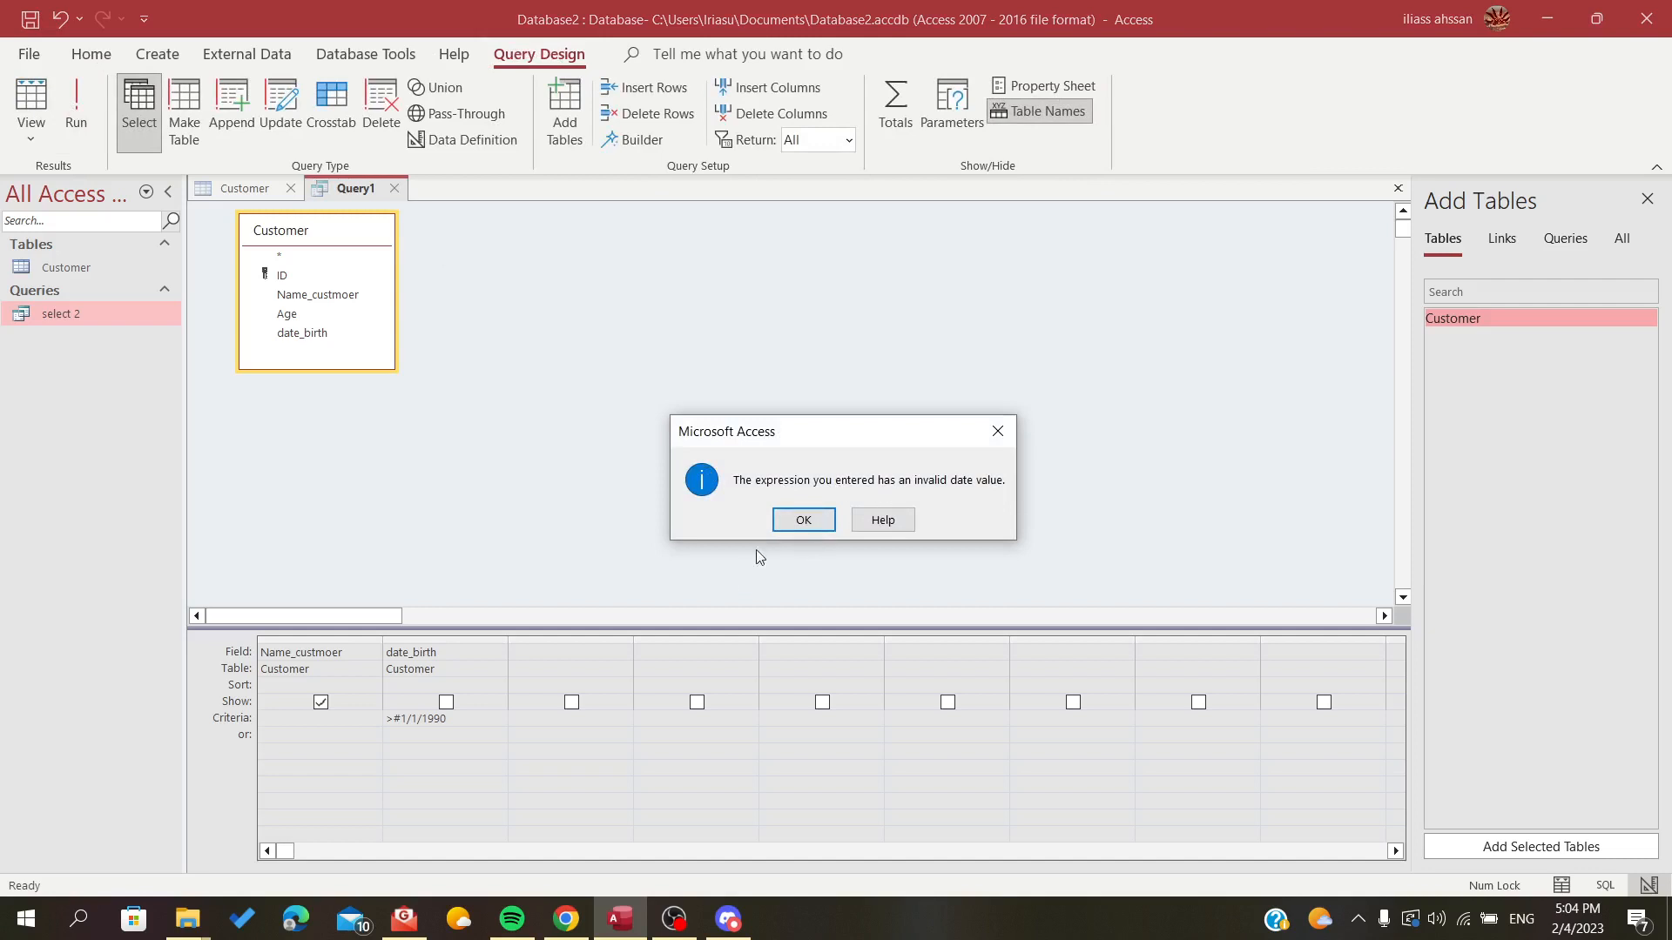
{"action": "left_click", "coordinate": [801, 523]}
Complete the date_birth criterion as >#1/1/1990# and run the query
{"action": "left_click", "coordinate": [478, 719]}
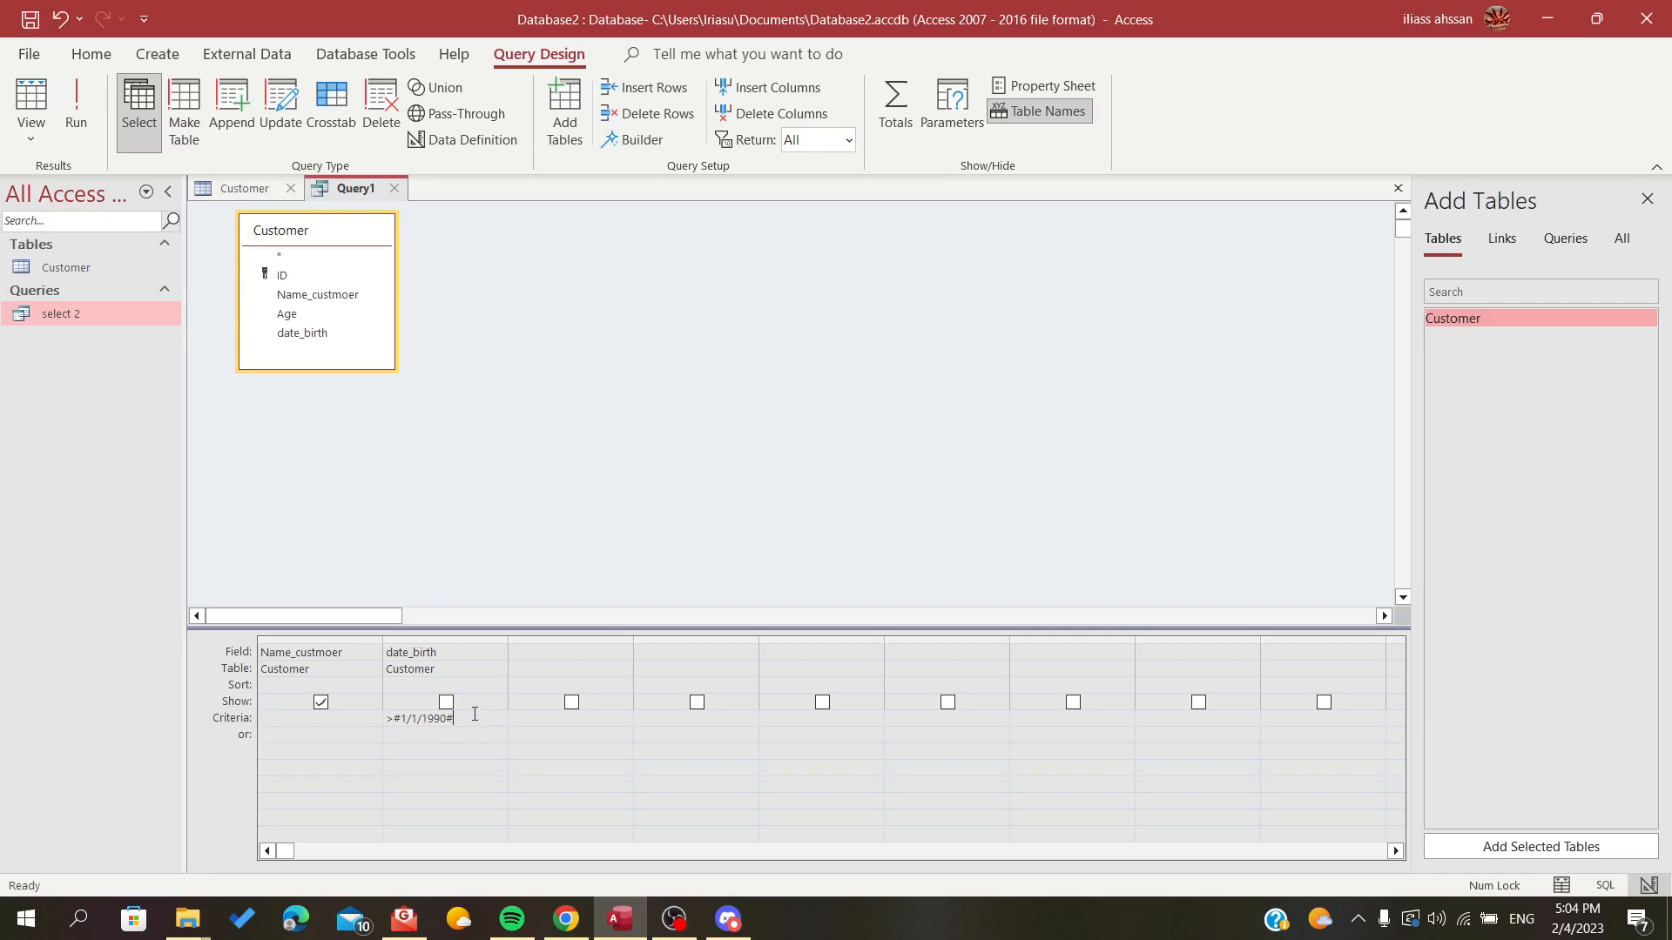
{"action": "type", "text": "#"}
{"action": "left_click", "coordinate": [76, 106]}
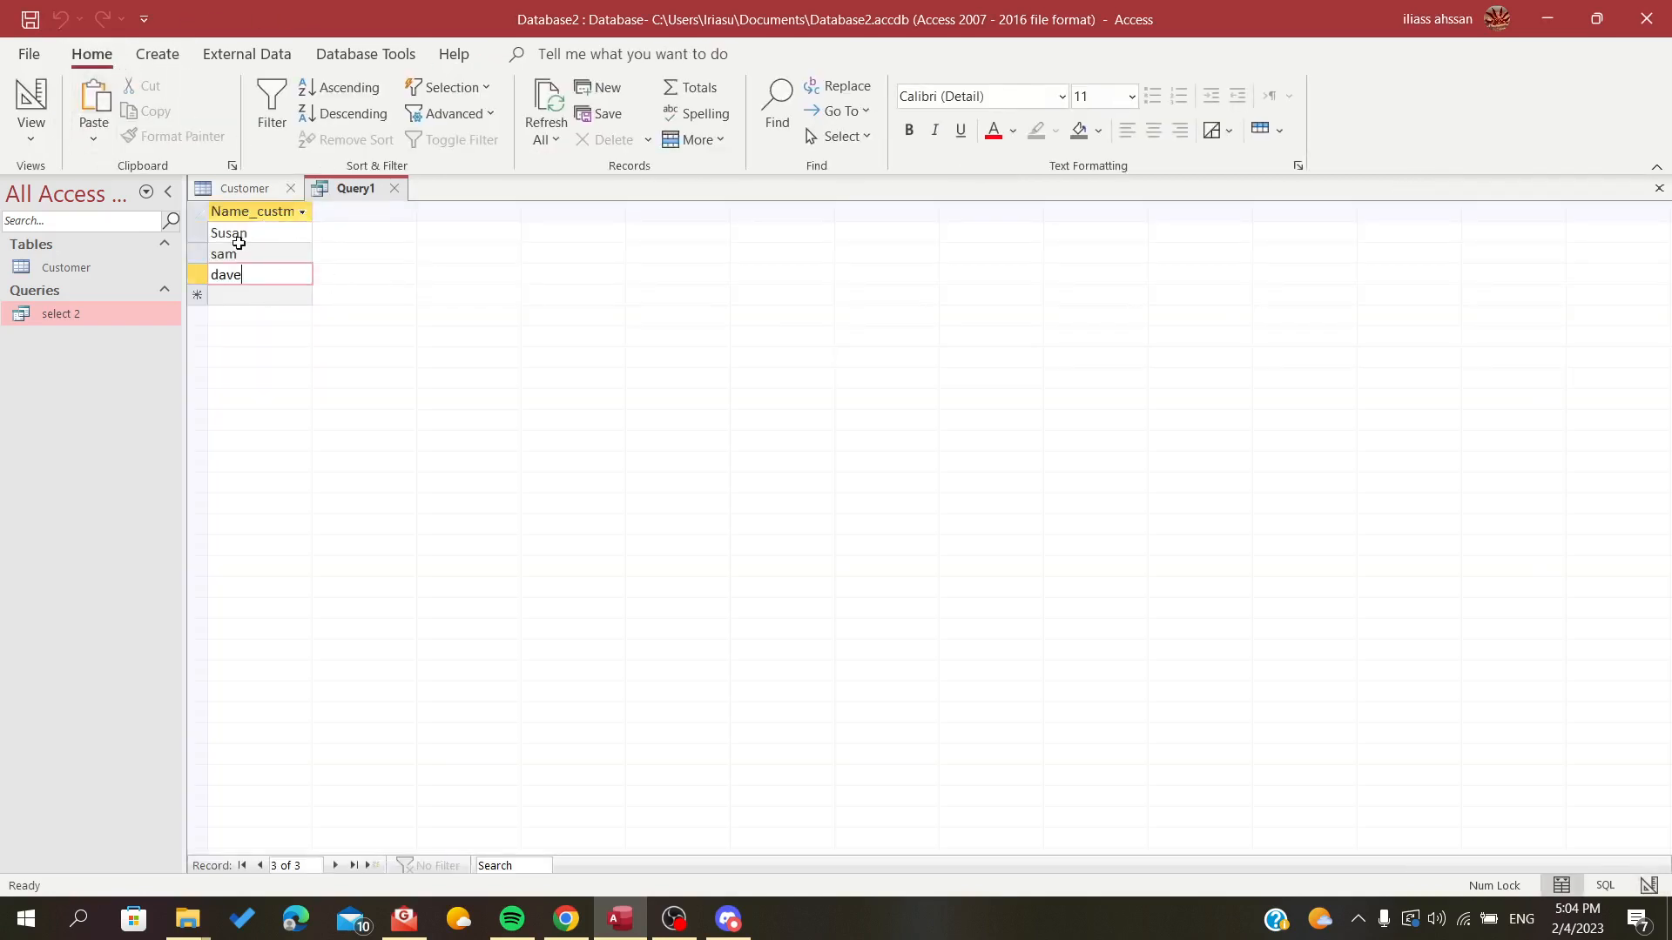
Compare the names returned by the query with the birth dates in the Customer table, and return to the query
{"action": "left_click_drag", "start_coordinate": [203, 234], "coordinate": [203, 275]}
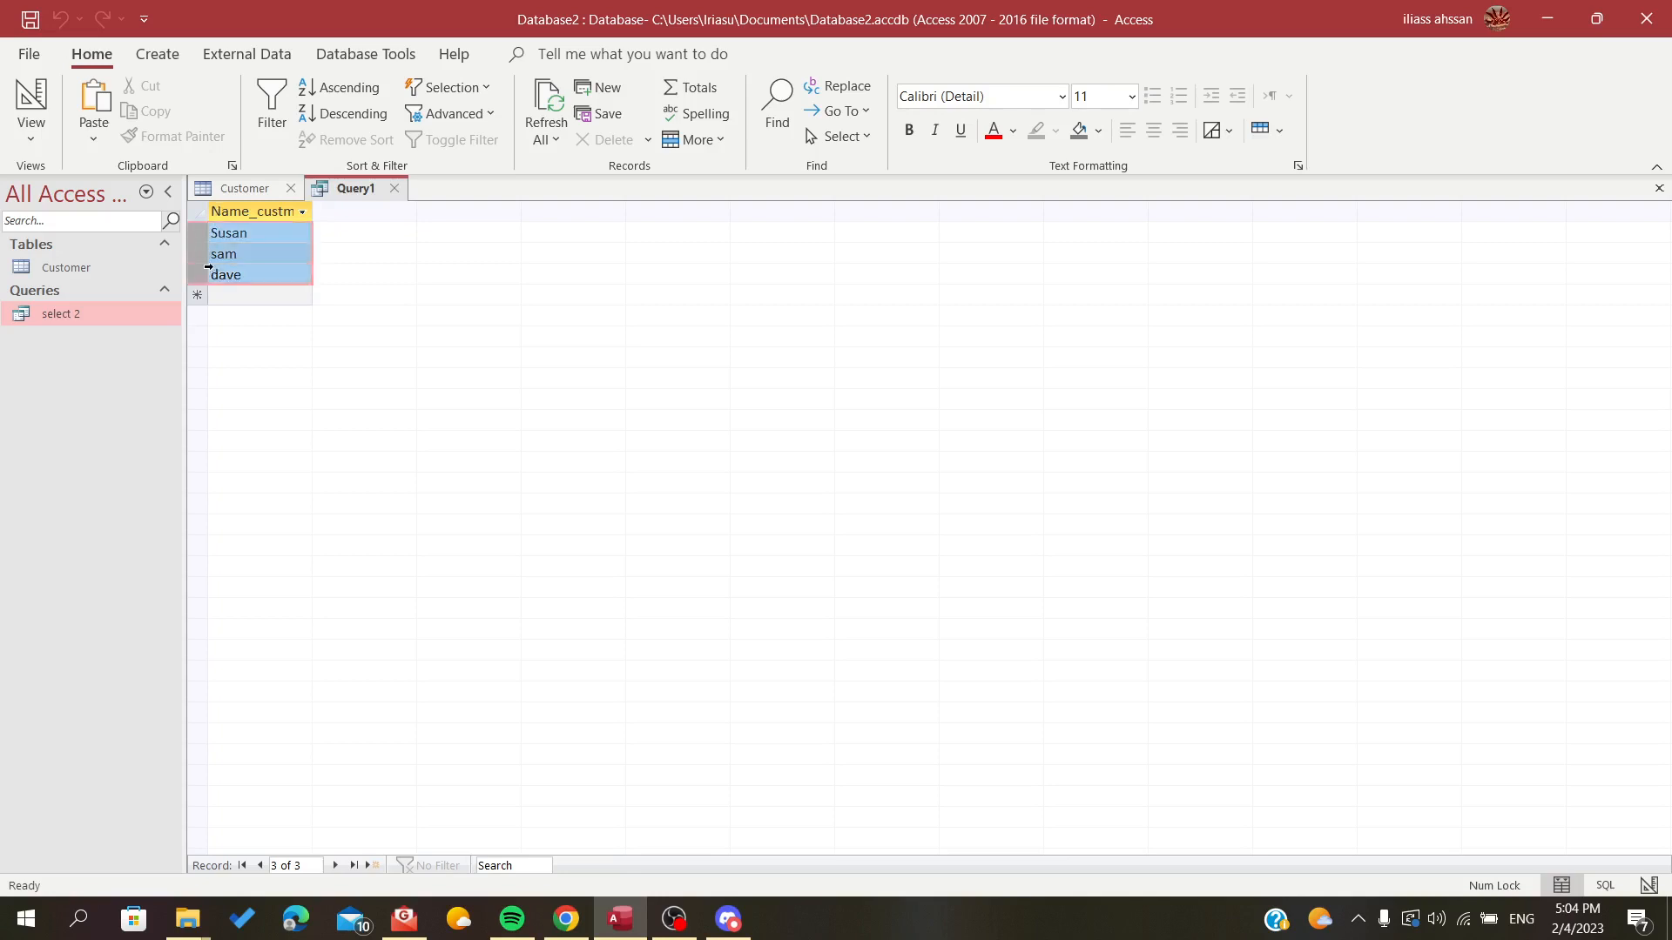
{"action": "left_click", "coordinate": [248, 189]}
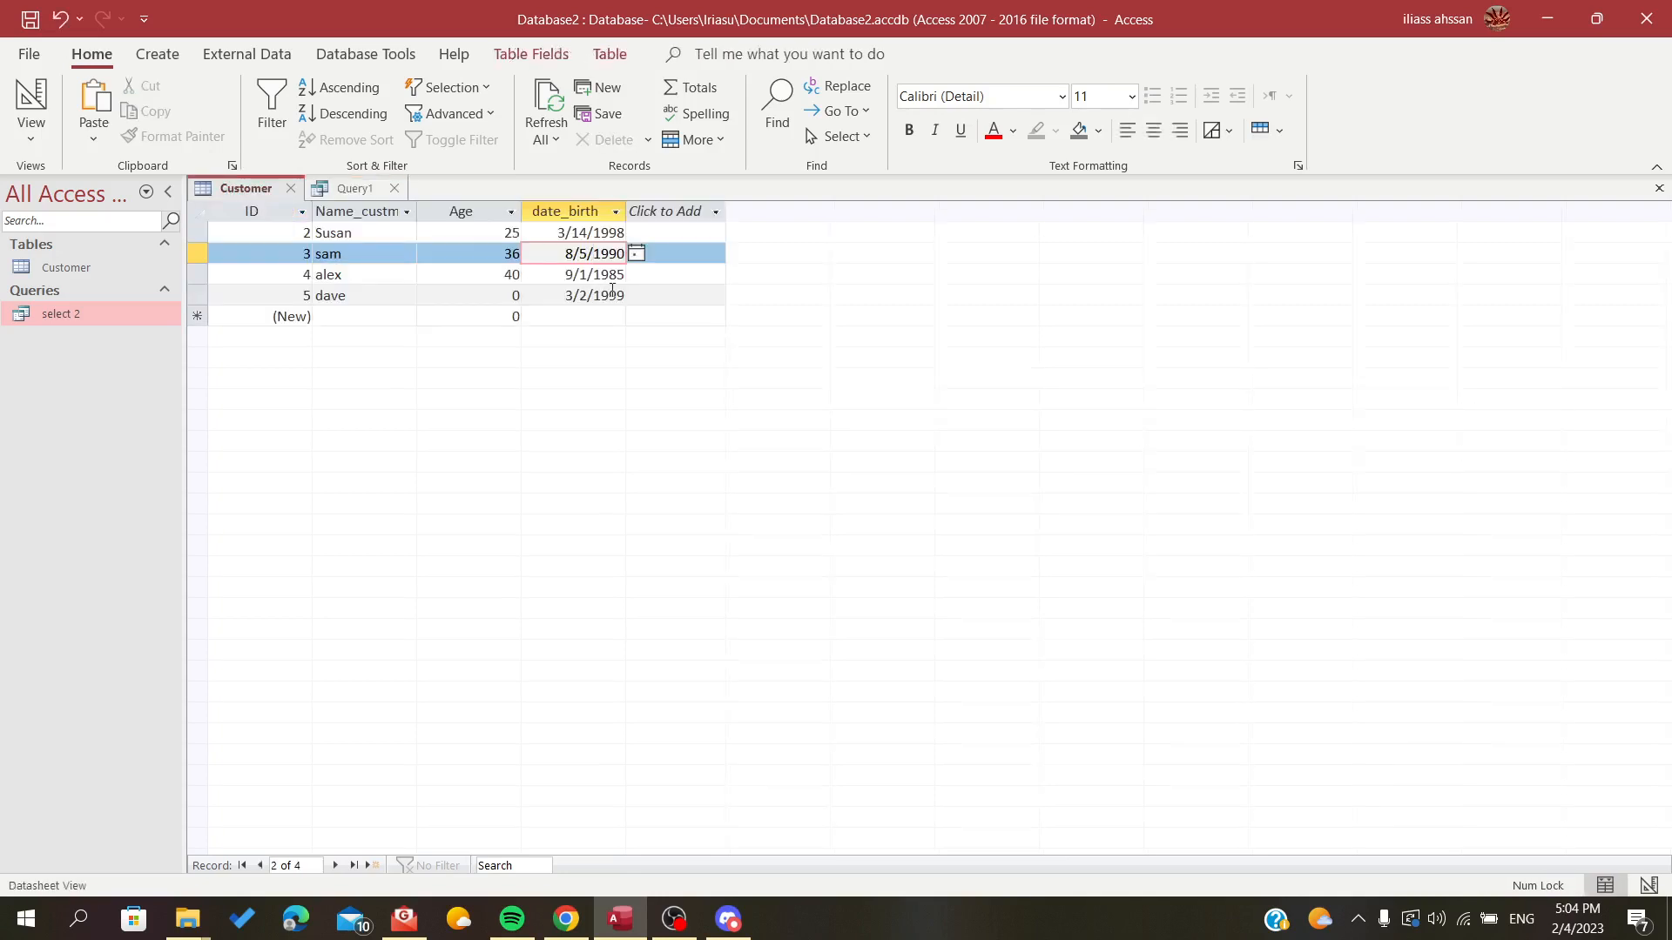
{"action": "left_click_drag", "start_coordinate": [587, 299], "coordinate": [633, 266]}
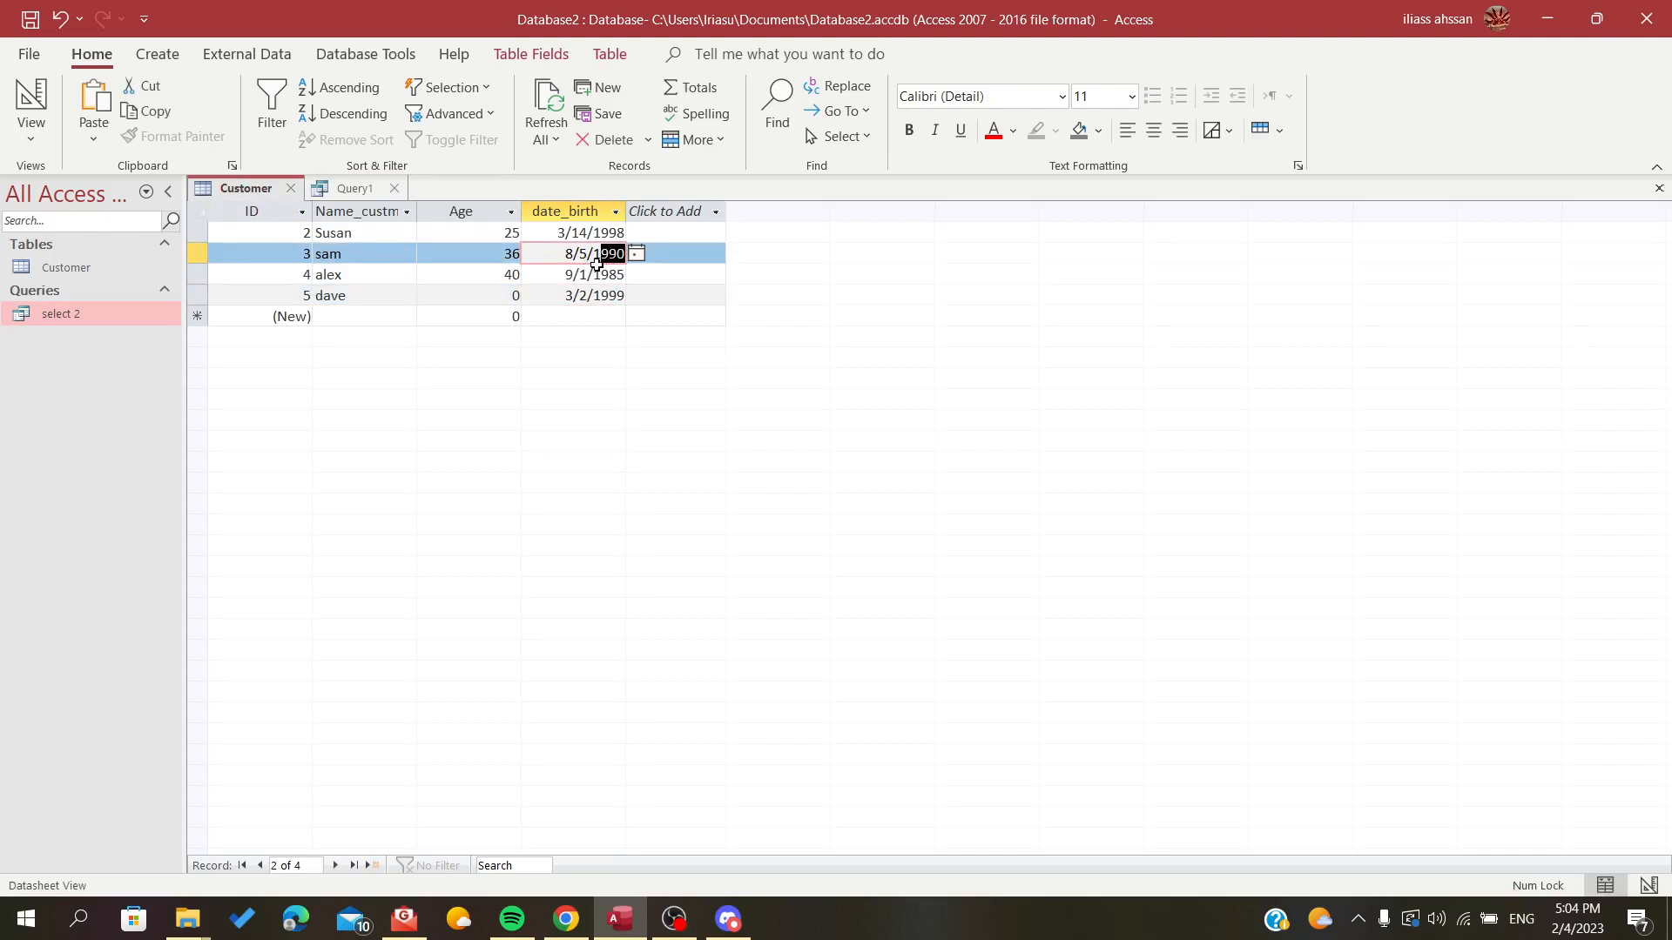
{"action": "left_click", "coordinate": [348, 188]}
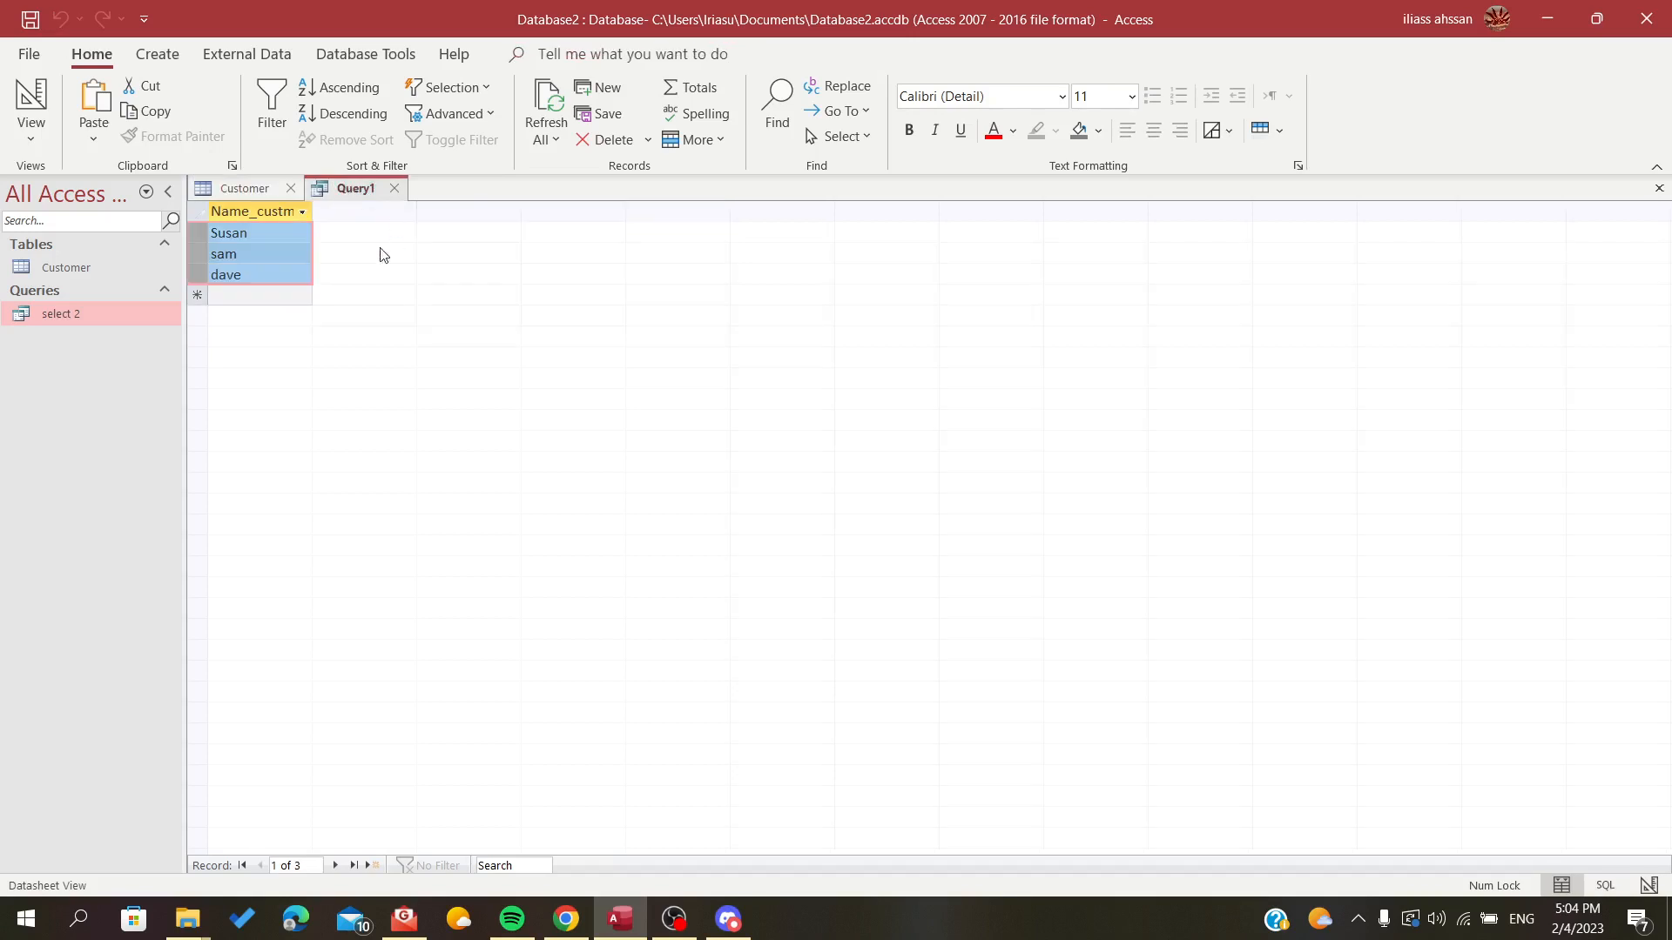
In the query's design view, add the ID field as the third column and include date_birth in the displayed results
{"action": "left_click", "coordinate": [32, 96]}
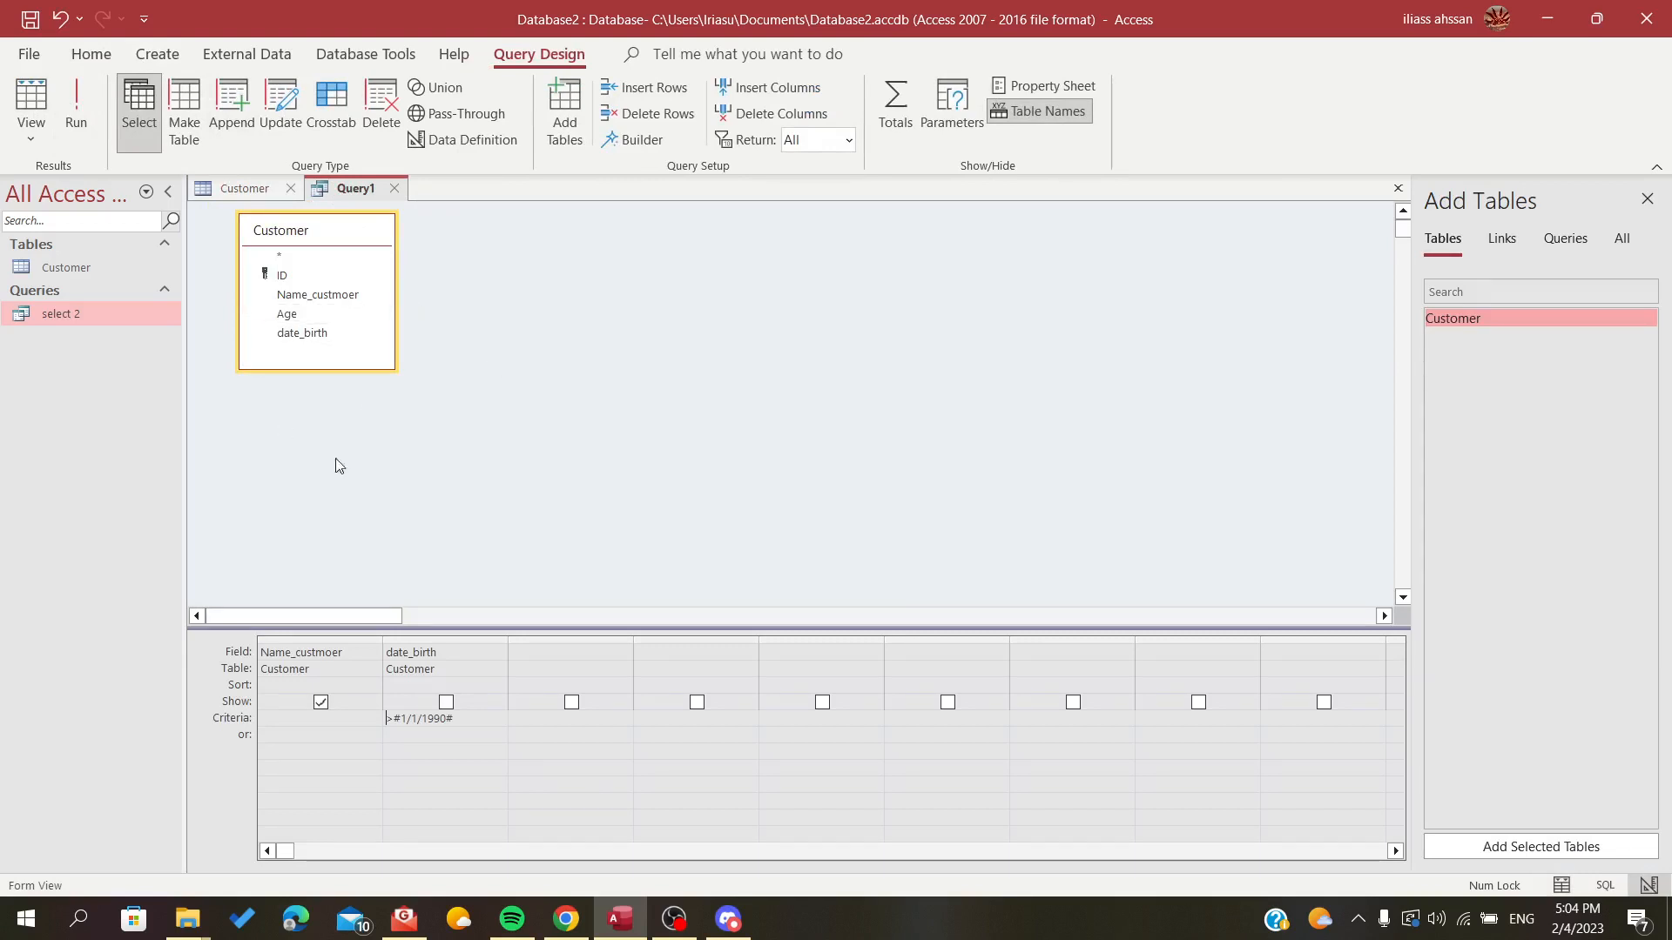
{"action": "left_click", "coordinate": [570, 652]}
{"action": "left_click", "coordinate": [624, 652]}
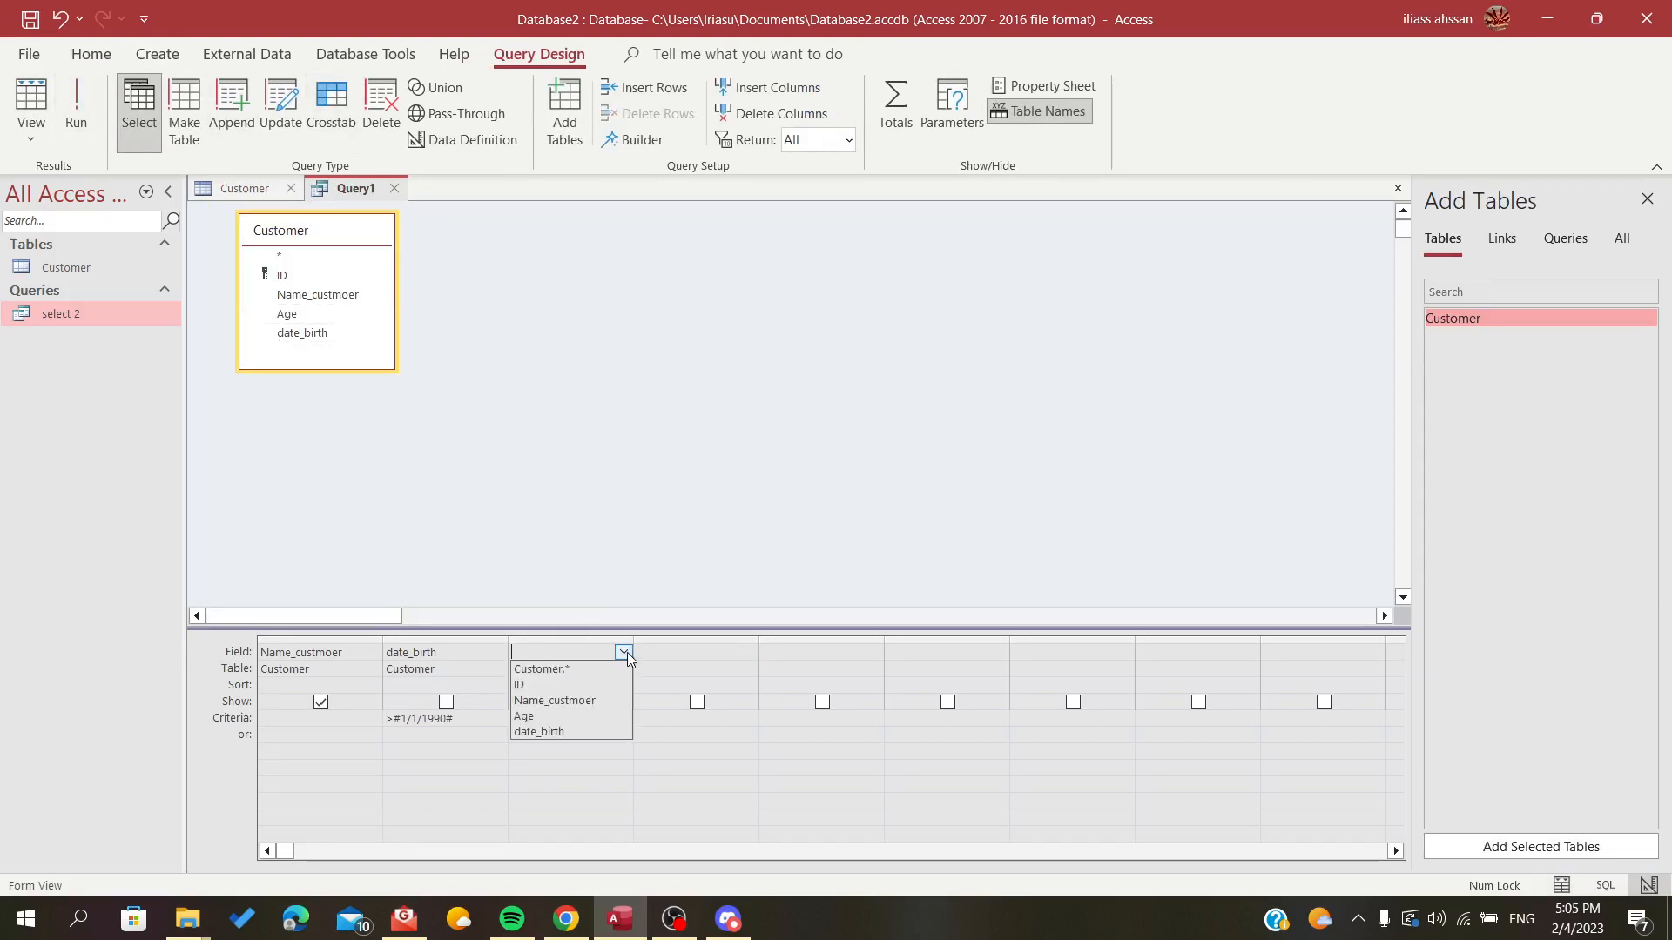
{"action": "left_click", "coordinate": [591, 685]}
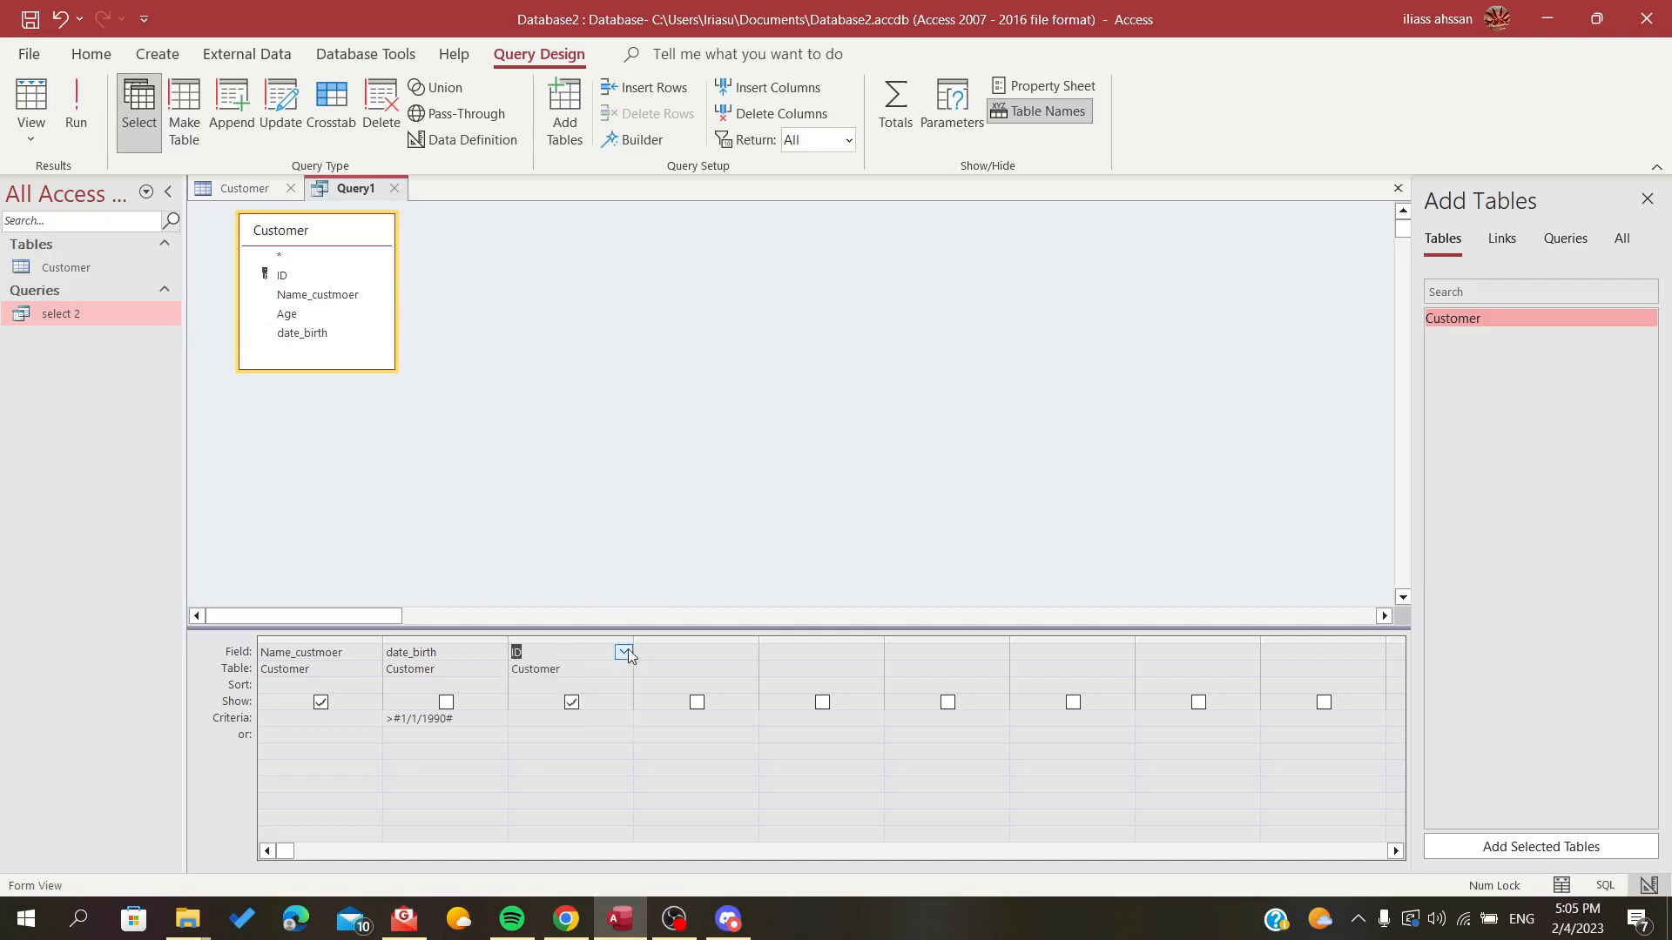
{"action": "left_click", "coordinate": [711, 642]}
{"action": "left_click", "coordinate": [701, 653]}
{"action": "left_click", "coordinate": [442, 705]}
{"action": "left_click", "coordinate": [441, 706]}
Add the Age field as the fourth column of the query and run it
{"action": "left_click", "coordinate": [747, 652]}
{"action": "left_click", "coordinate": [750, 651]}
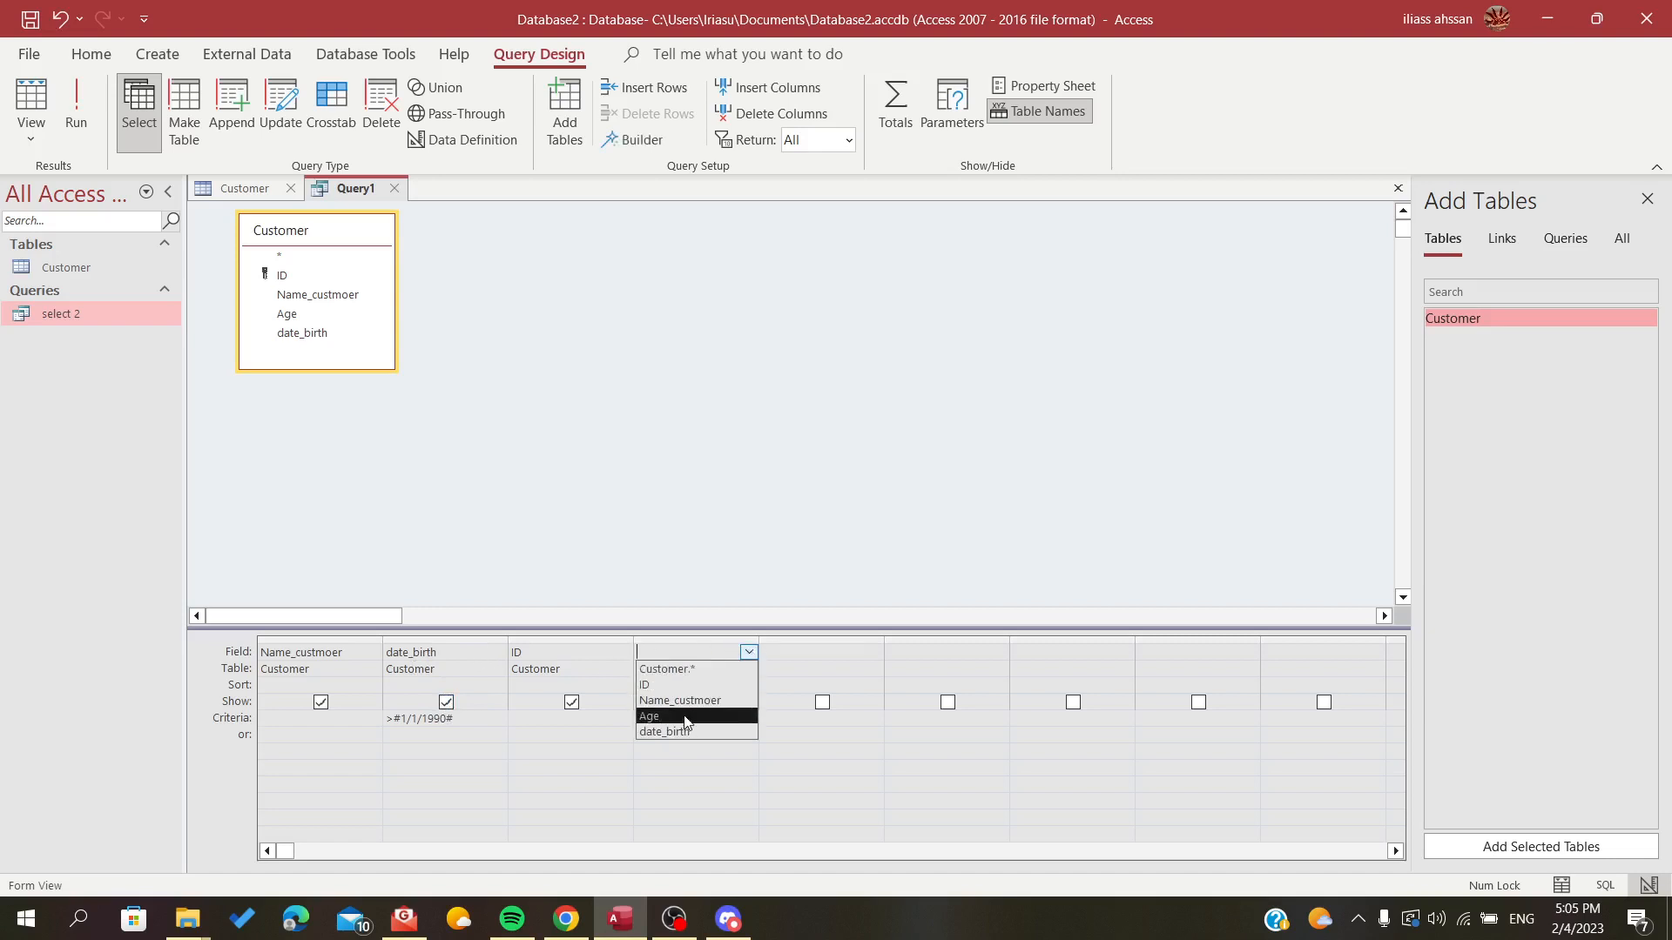
{"action": "left_click", "coordinate": [687, 717]}
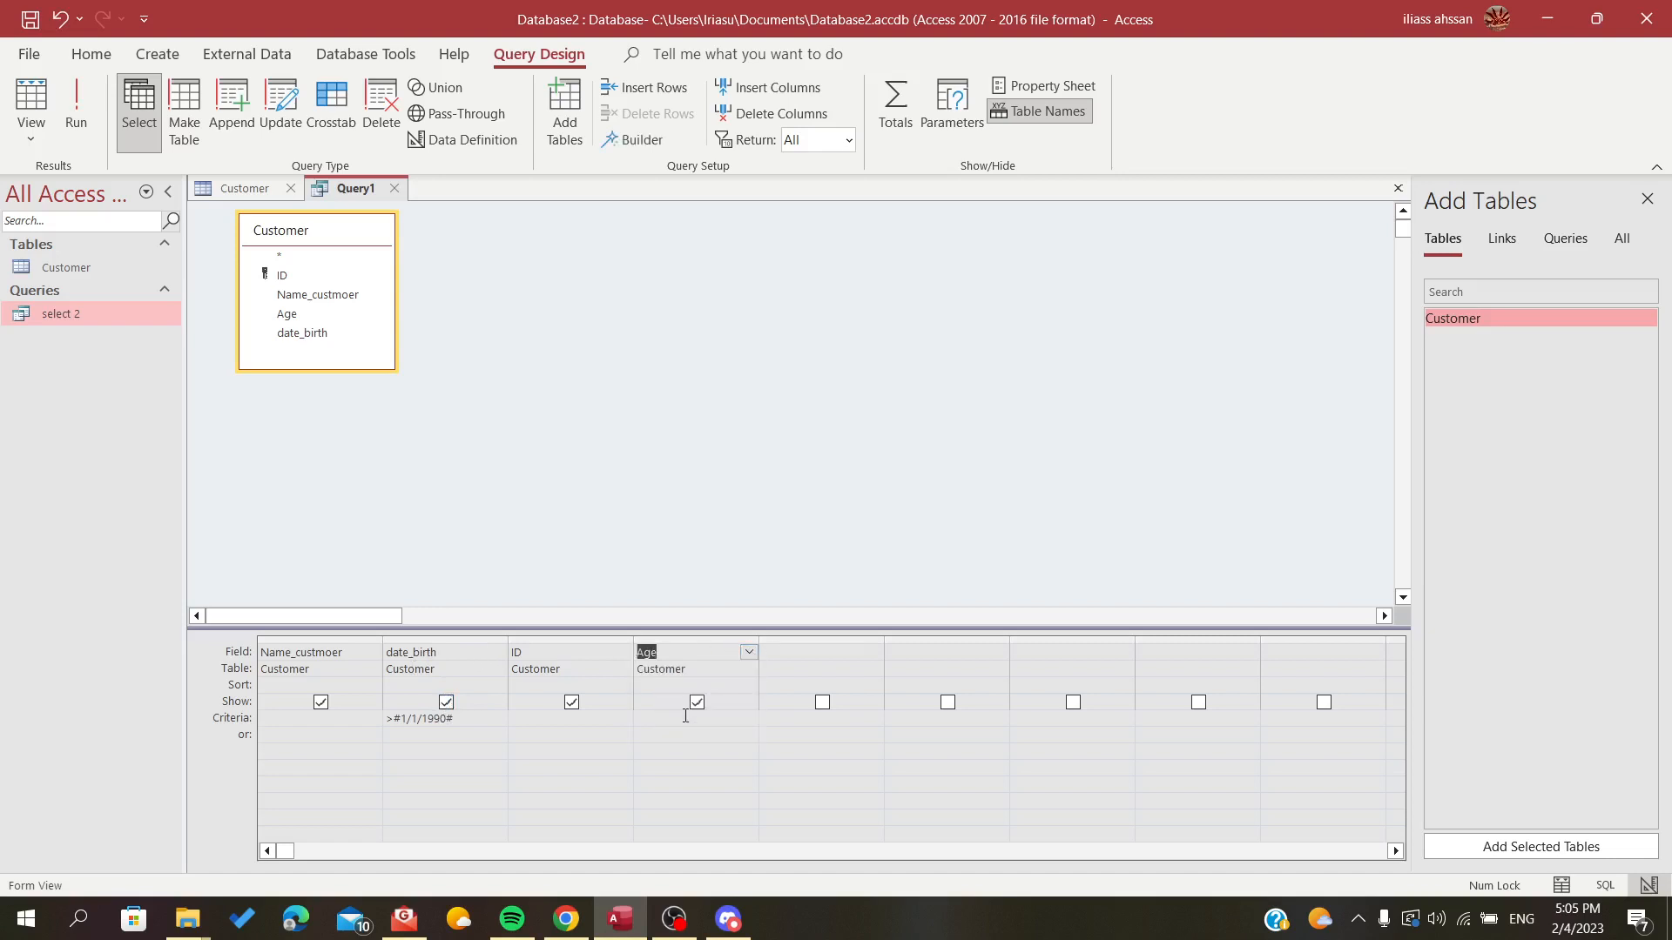
{"action": "left_click", "coordinate": [77, 144]}
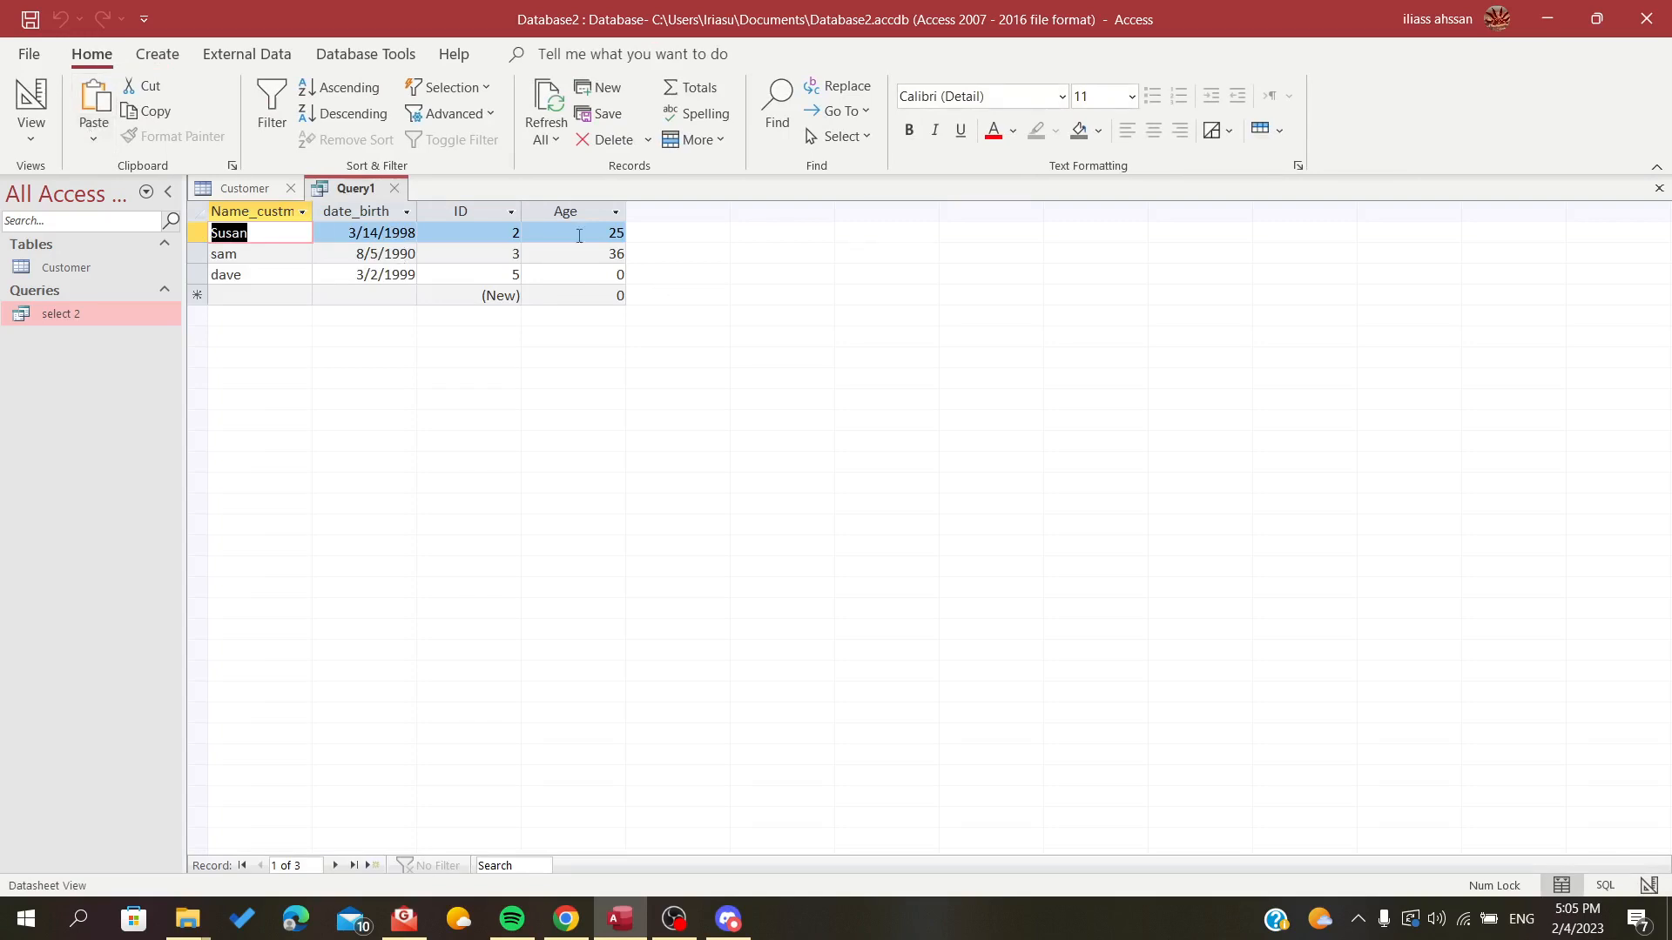